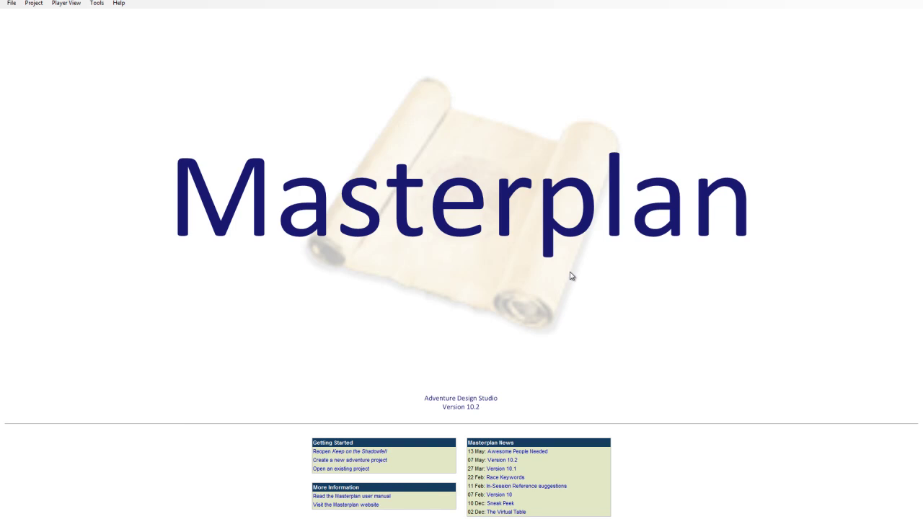
# - Open the existing project file Keep on the Shadowfell.masterplan
pyautogui.click(356, 469)
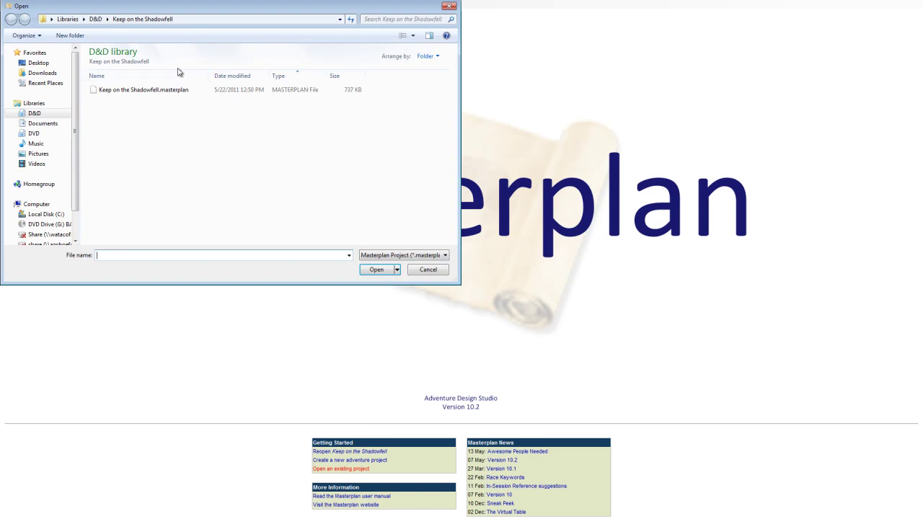
pyautogui.doubleClick(142, 90)
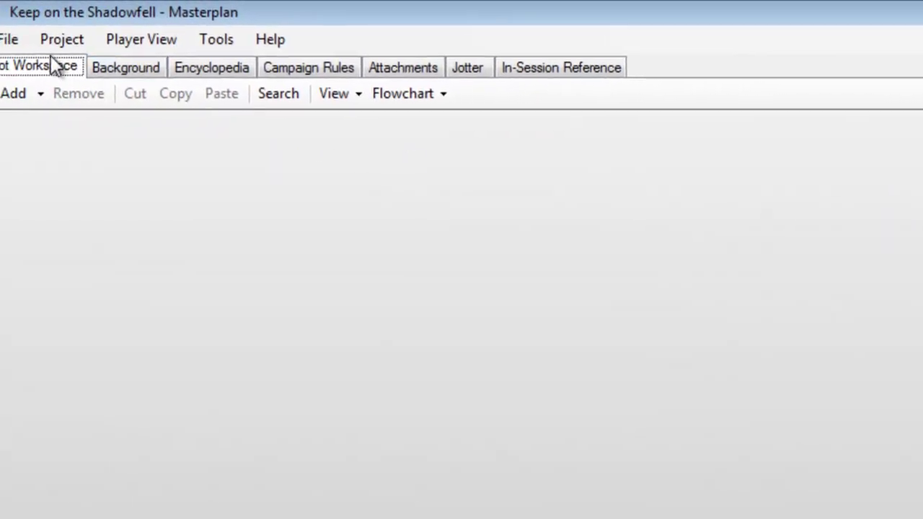
# - Open the project's Winterhaven Region regional map for editing in a maximised window
pyautogui.click(64, 41)
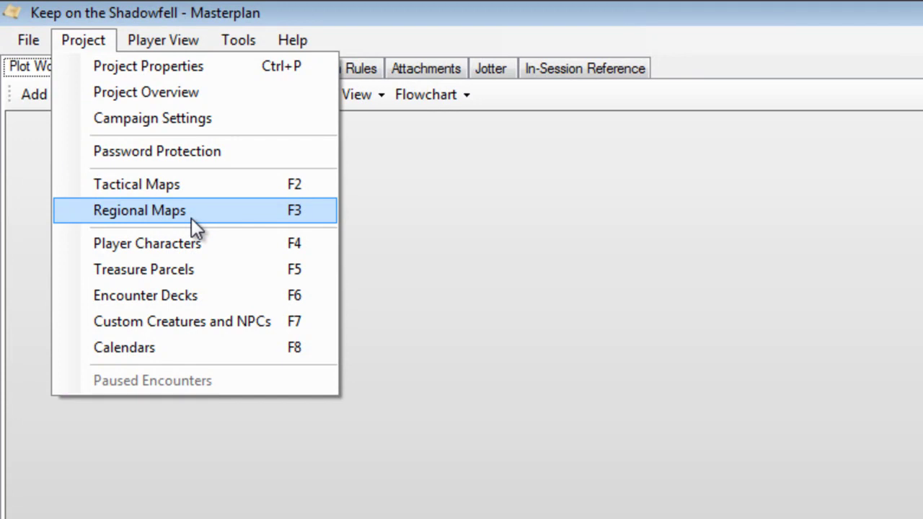
pyautogui.click(297, 214)
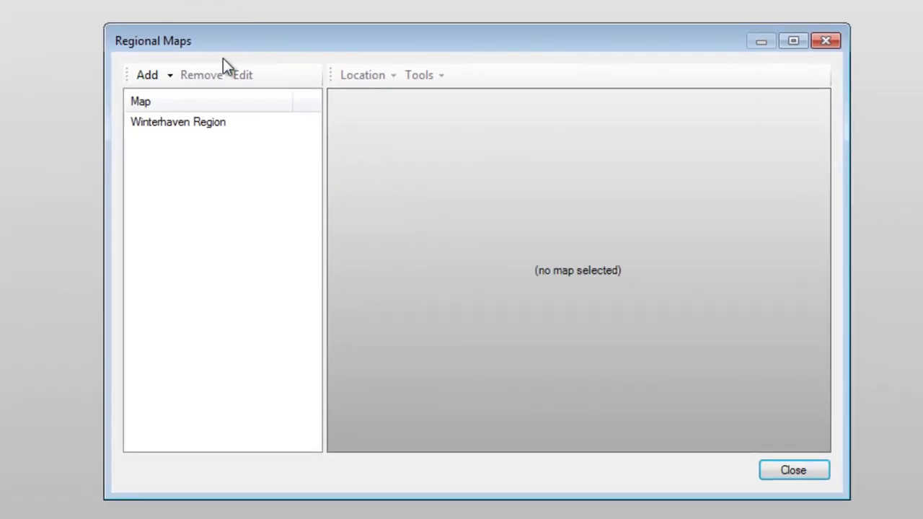
pyautogui.click(212, 126)
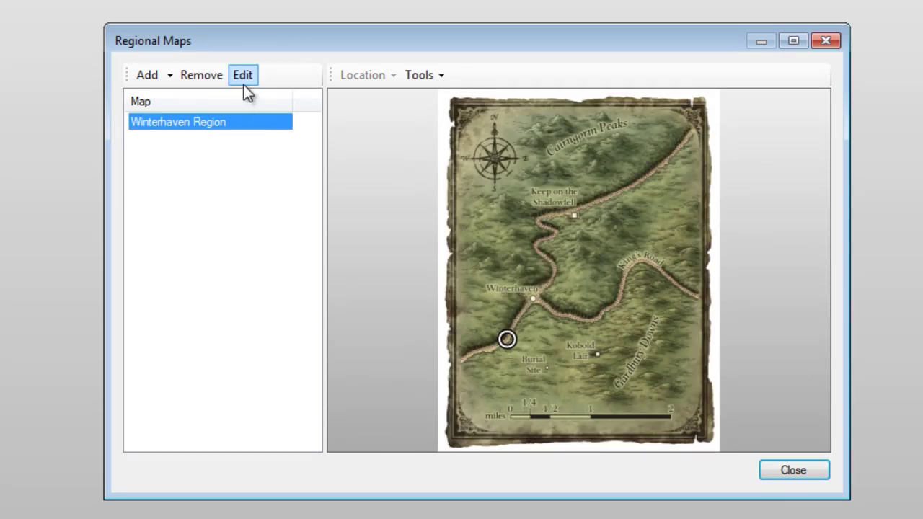
pyautogui.click(244, 80)
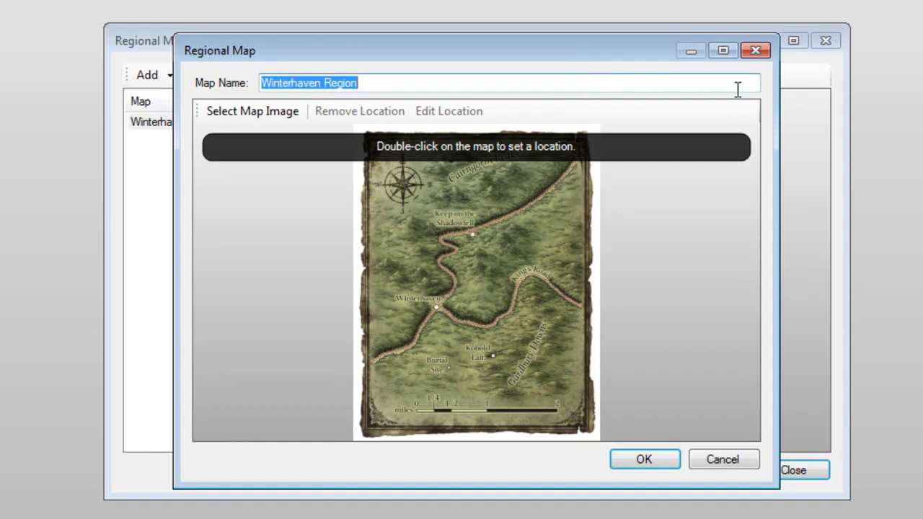
pyautogui.click(715, 58)
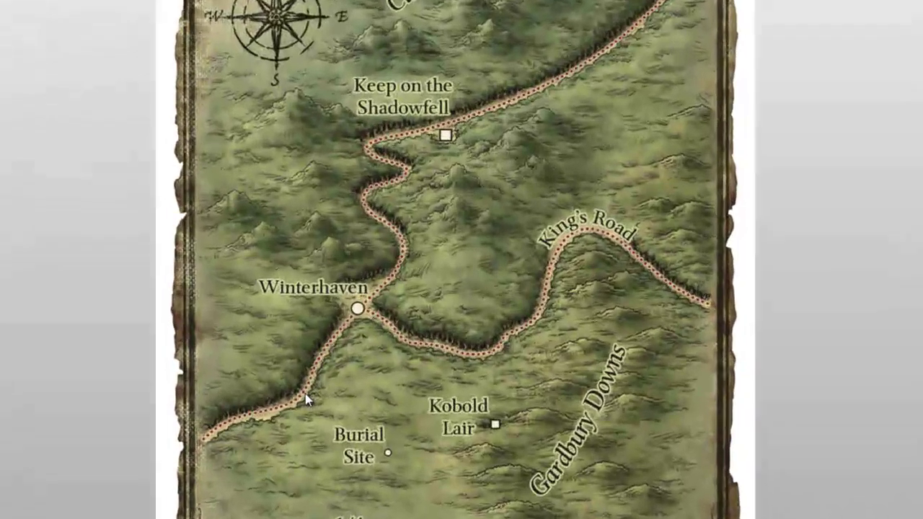
# - Add a map location "On the Road: Kobold Brigands" with category Encounter on the road southwest of Winterhaven, and save the map
pyautogui.doubleClick(364, 361)
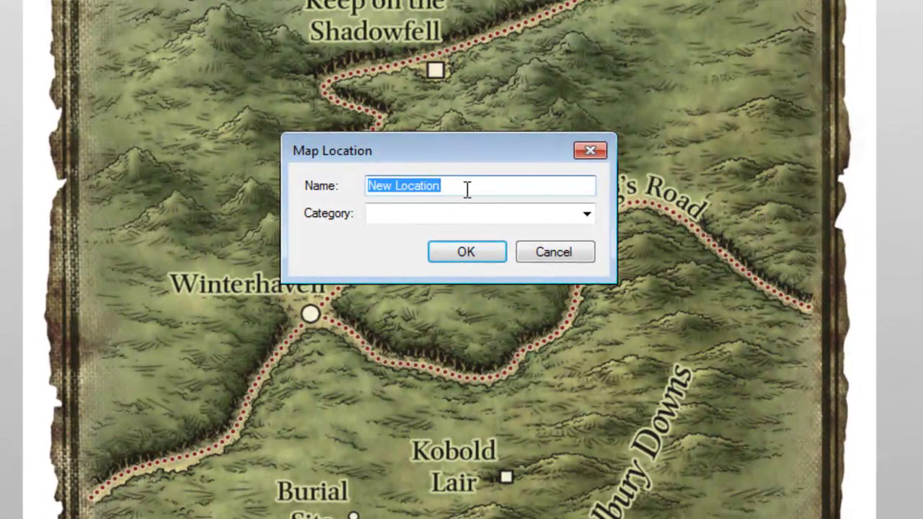
pyautogui.write('On the Road: Kobold Brigands')
pyautogui.click(588, 214)
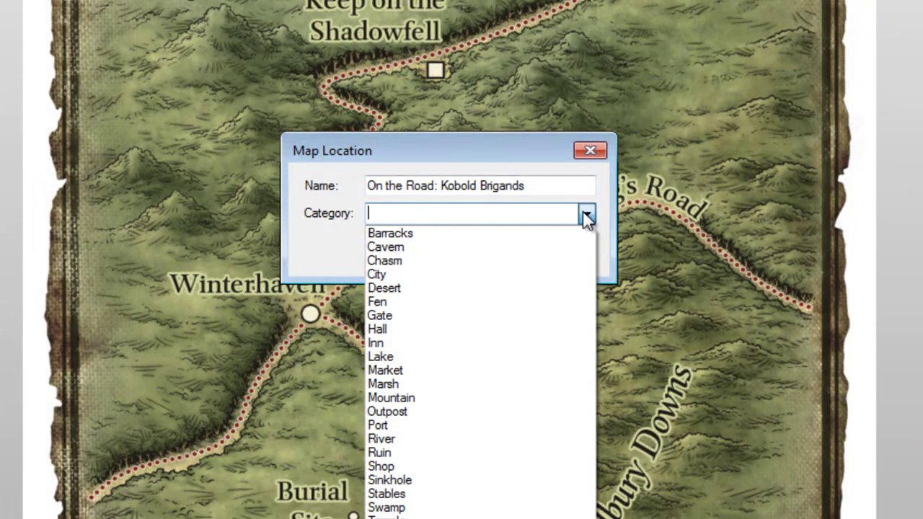
pyautogui.write('Encounter')
pyautogui.click(588, 216)
pyautogui.click(482, 255)
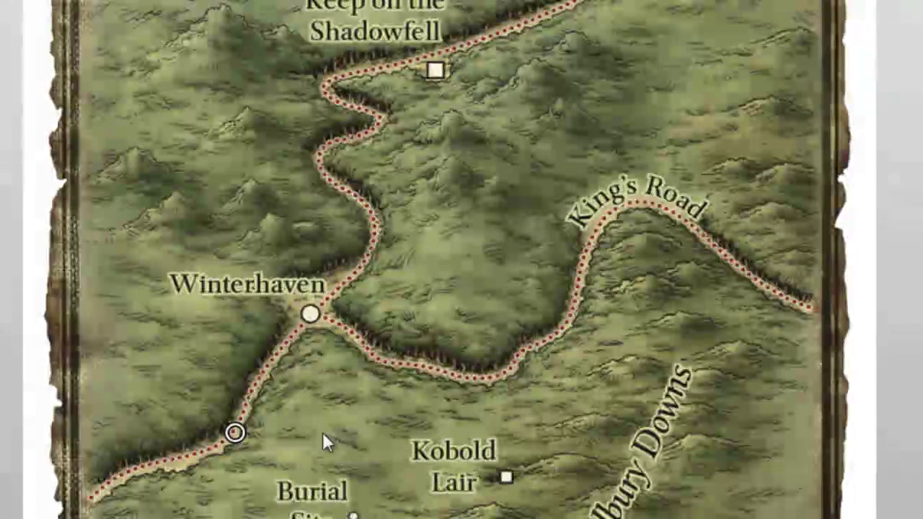
pyautogui.moveTo(230, 440)
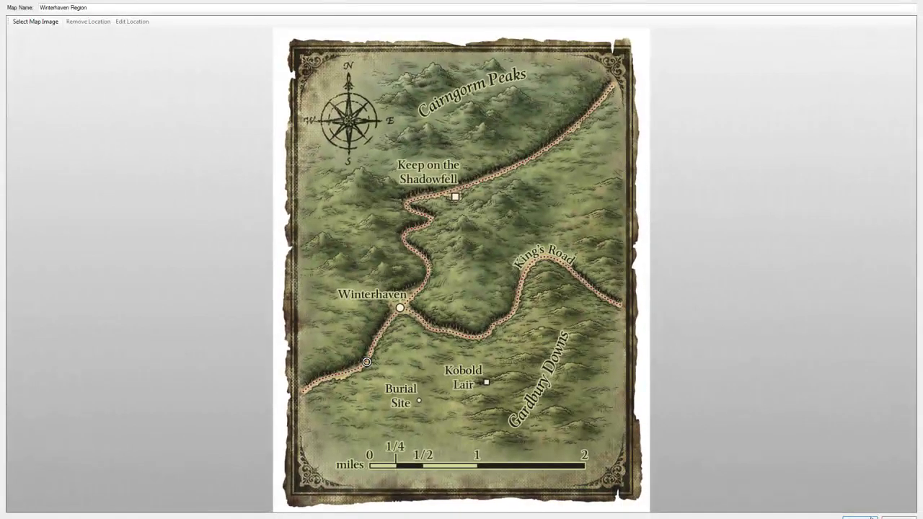
pyautogui.click(871, 517)
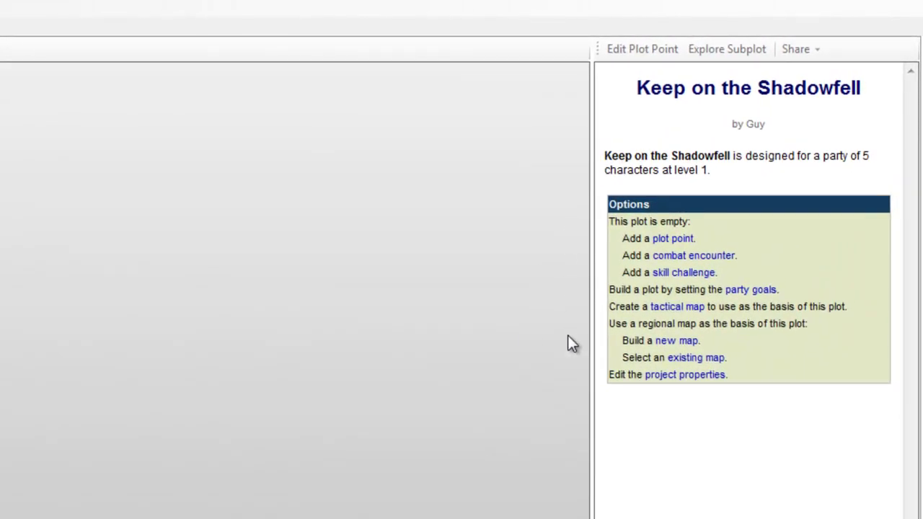
# - Base the empty plot on the existing Winterhaven Region map at the location On the Road: Kobold Brigands
pyautogui.click(696, 360)
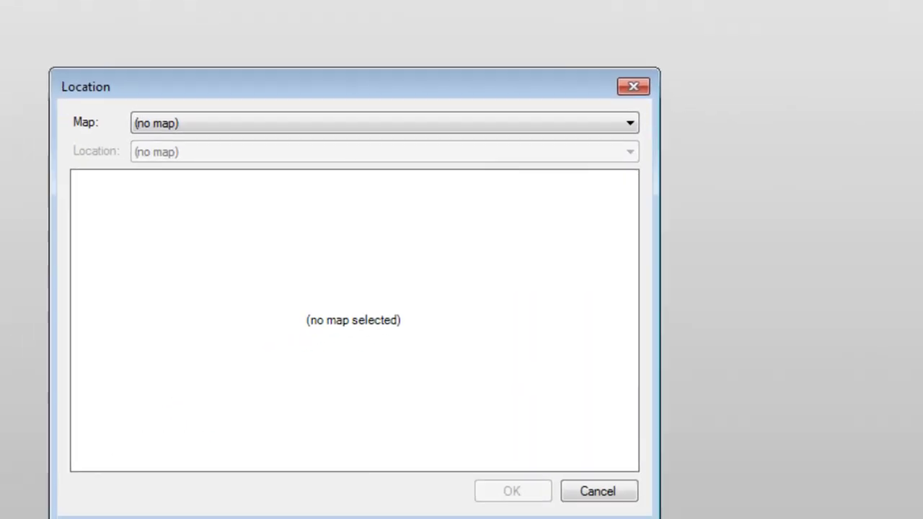
pyautogui.click(698, 80)
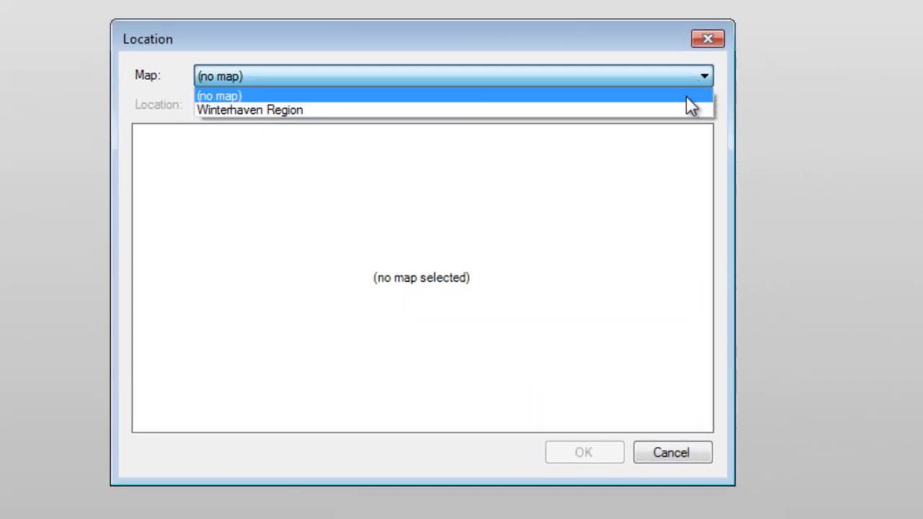
pyautogui.click(682, 108)
pyautogui.click(688, 106)
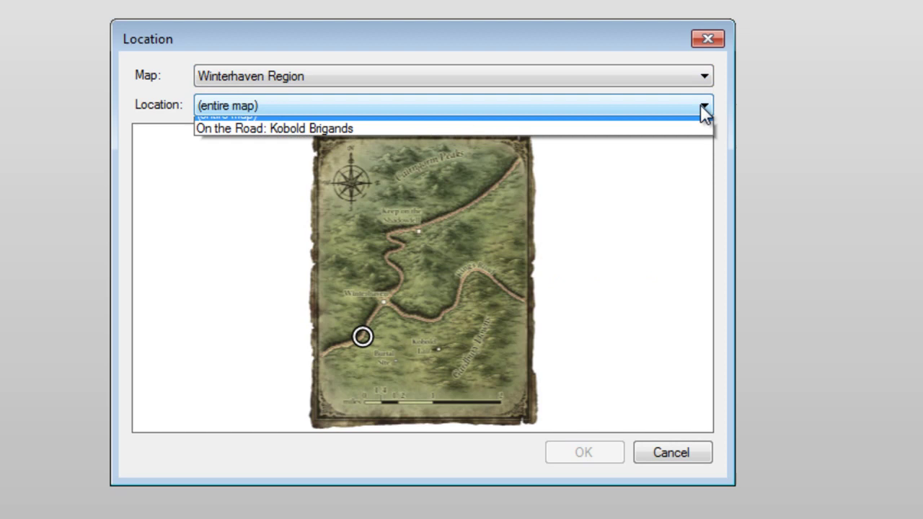
pyautogui.click(674, 137)
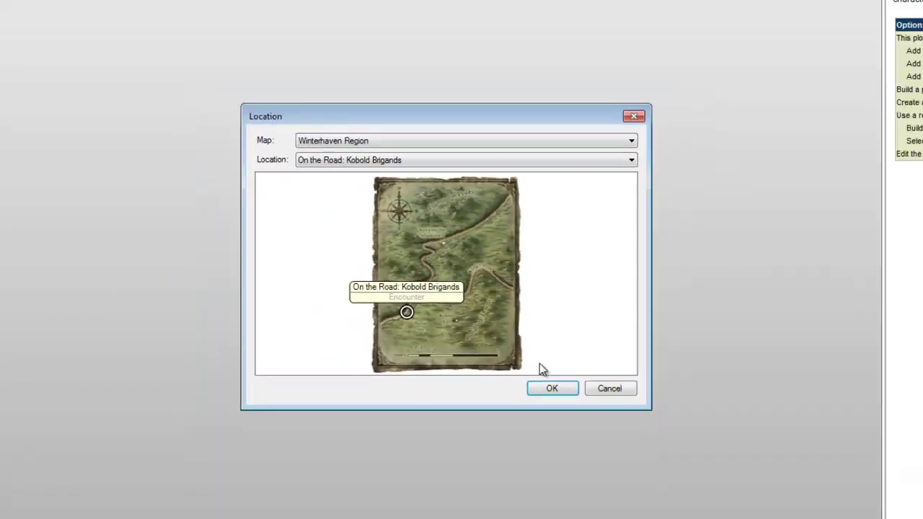
pyautogui.click(552, 388)
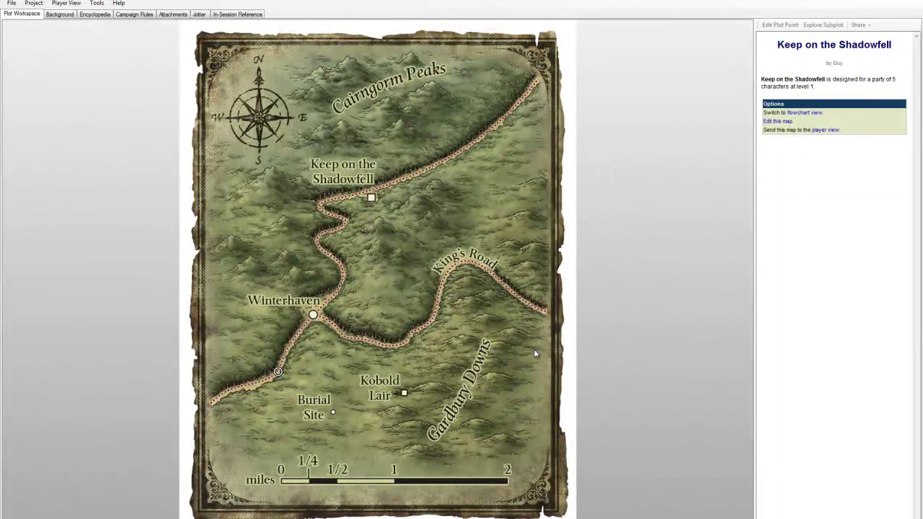
# - Create a plot point at the On the Road: Kobold Brigands location and check the bold tags in its read-aloud text
pyautogui.click(279, 372)
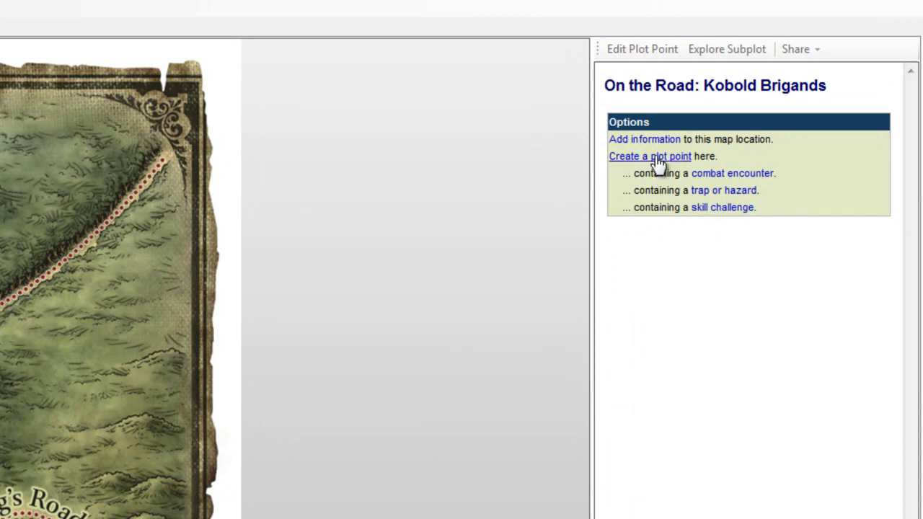
pyautogui.click(658, 160)
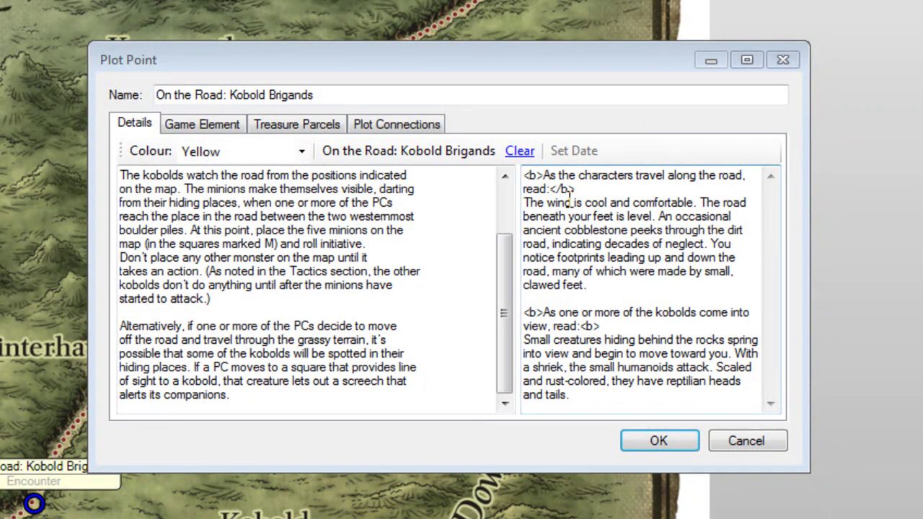
pyautogui.moveTo(588, 191); pyautogui.dragTo(513, 178)
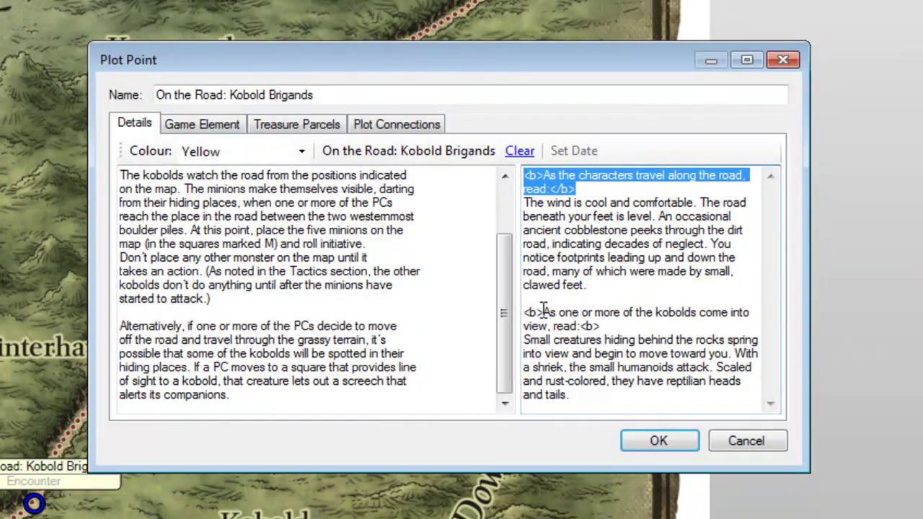
pyautogui.moveTo(543, 312); pyautogui.dragTo(524, 313)
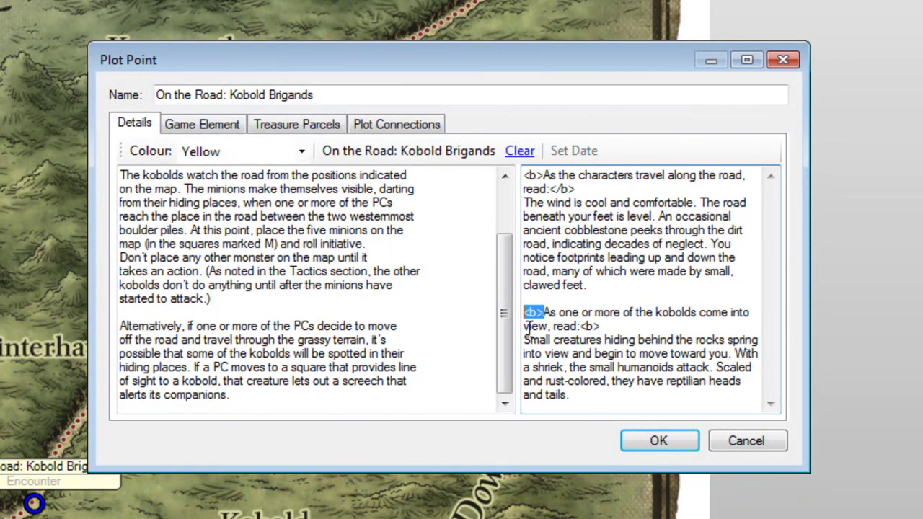
pyautogui.click(561, 271)
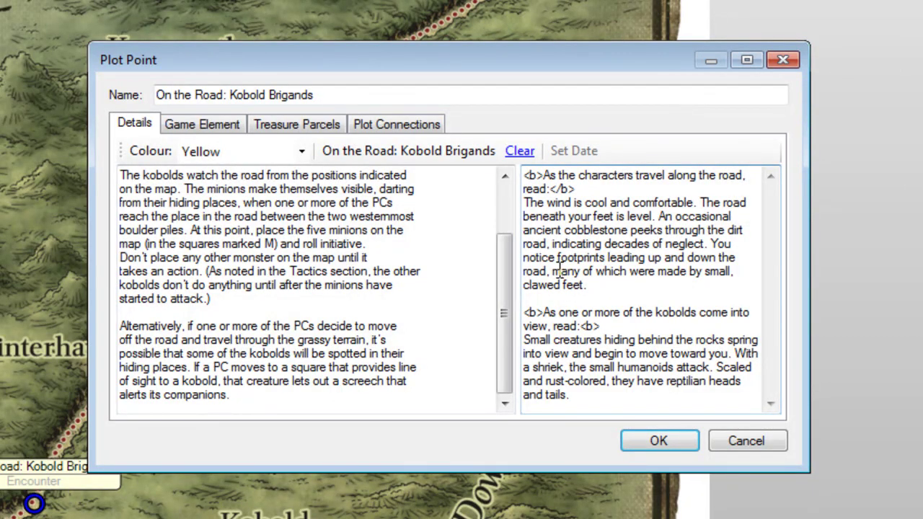
# - Add a combat encounter as the plot point's game element and open it in the Encounter Builder
pyautogui.click(238, 130)
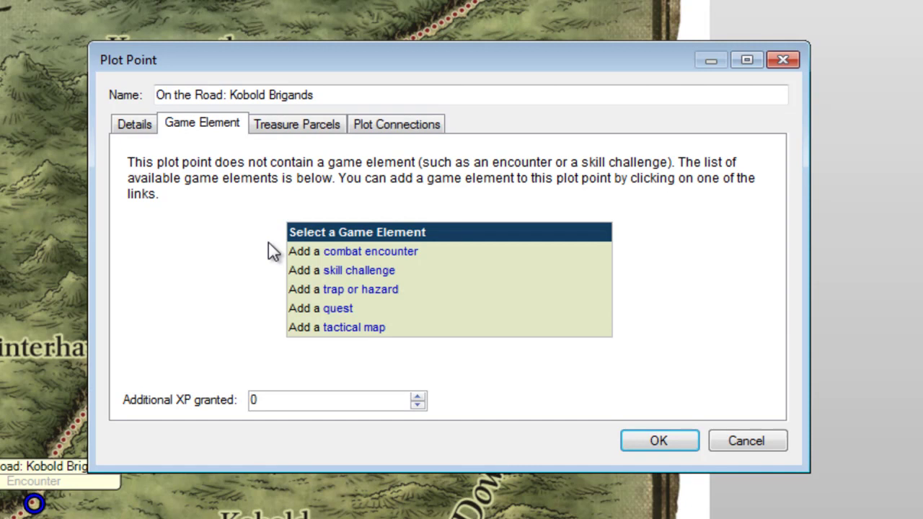
pyautogui.click(408, 256)
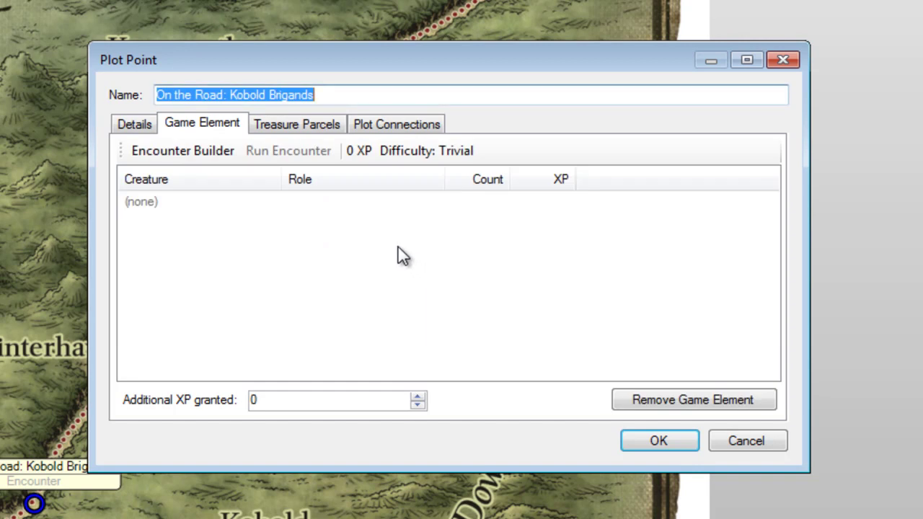
pyautogui.click(225, 151)
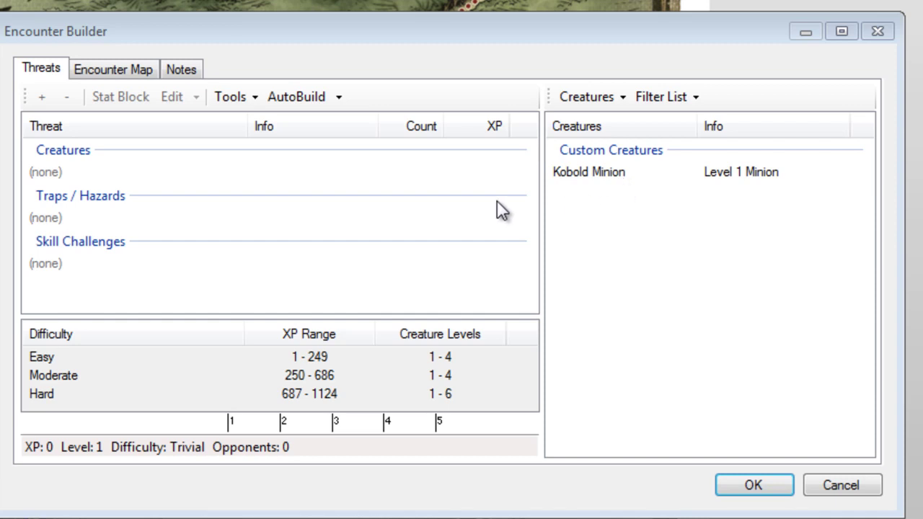
# - Start a custom creature for the encounter and adjust the AC modifier in its combat statistics
pyautogui.click(254, 101)
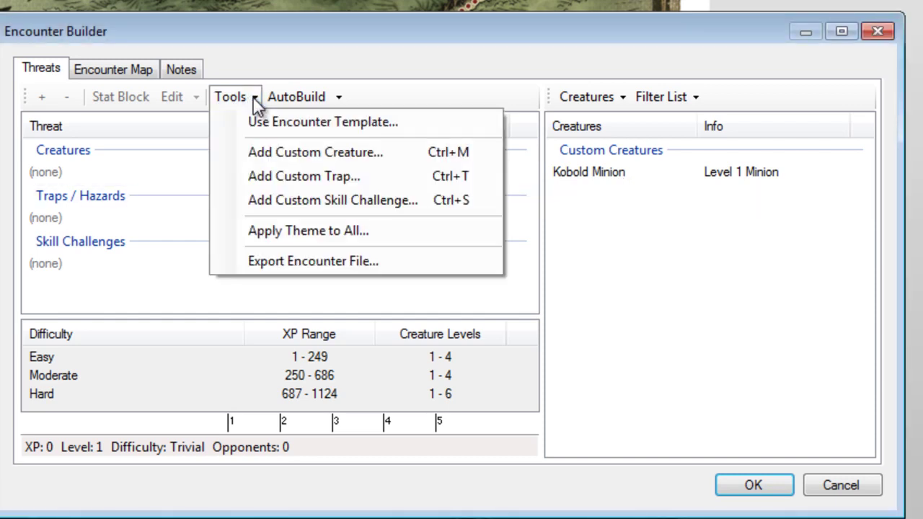
pyautogui.click(312, 149)
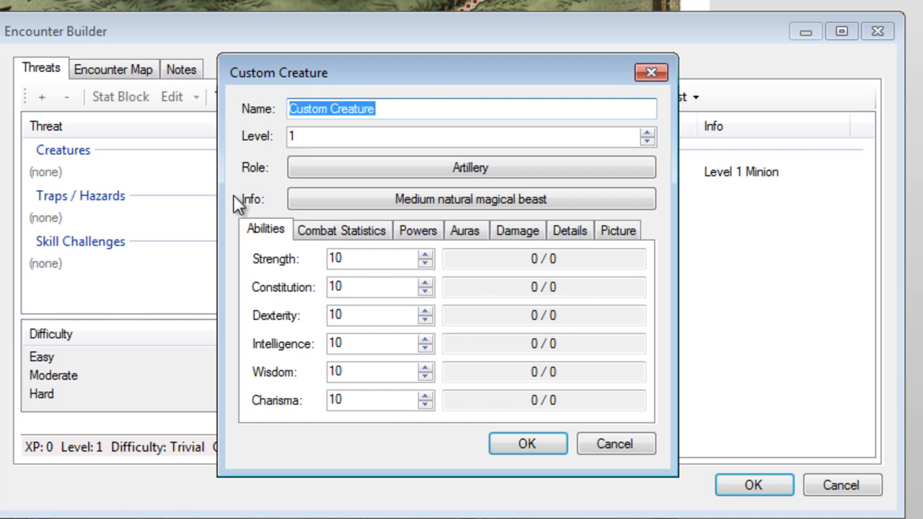
pyautogui.click(352, 237)
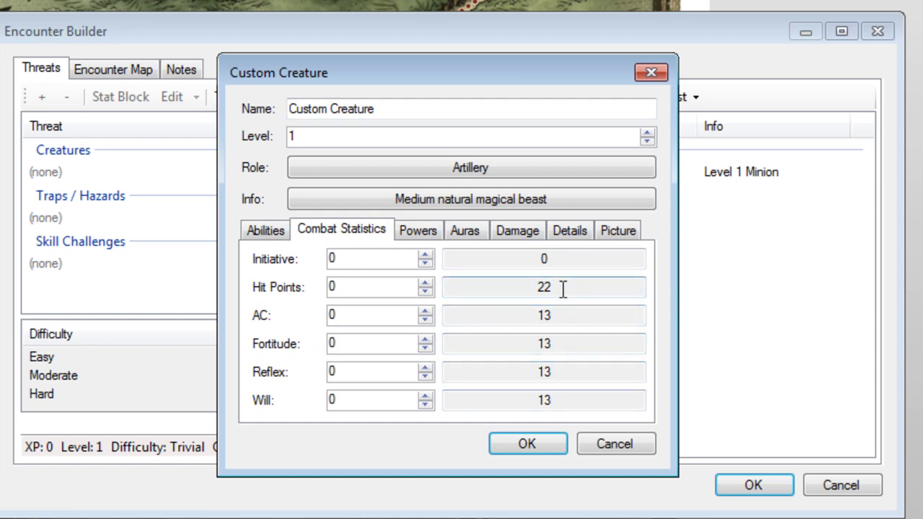
pyautogui.click(426, 321)
pyautogui.click(428, 322)
pyautogui.click(428, 312)
pyautogui.click(428, 312)
pyautogui.click(429, 312)
pyautogui.click(429, 312)
# - Add a power with default settings to the custom creature after viewing its description and advice fields
pyautogui.click(428, 238)
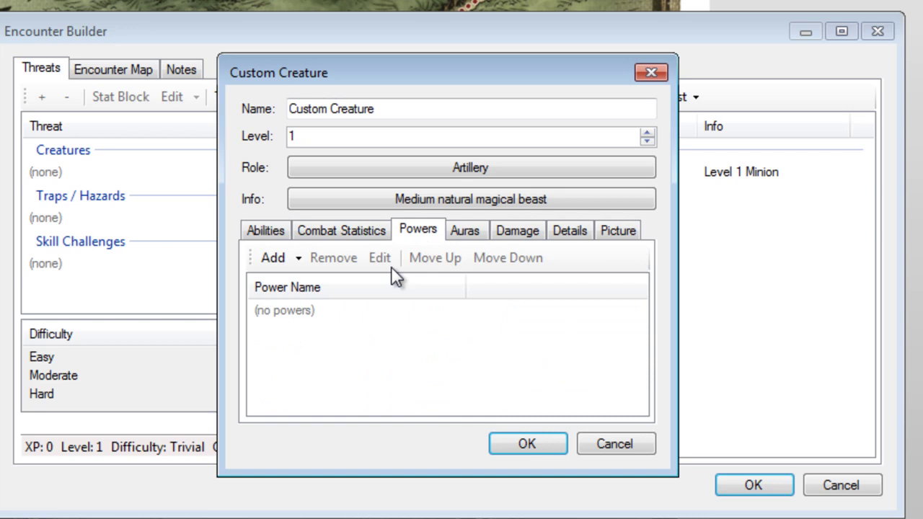
pyautogui.click(279, 262)
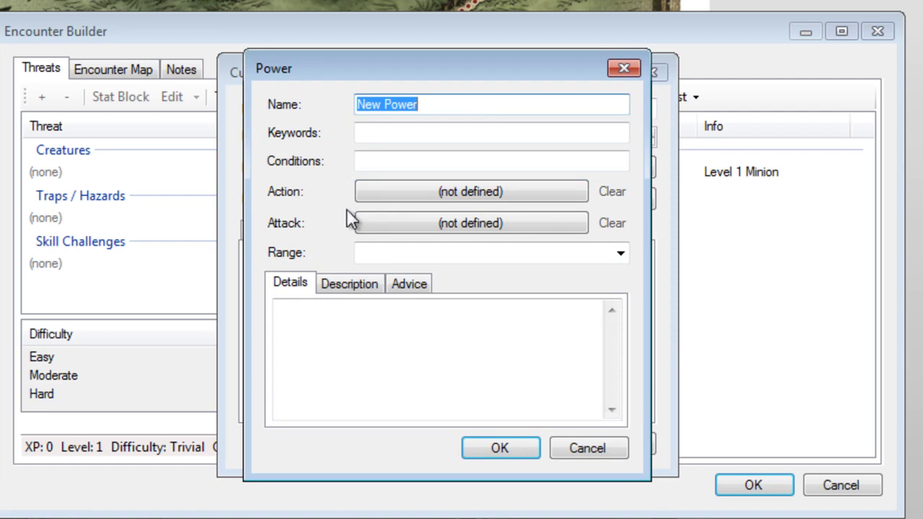
pyautogui.click(365, 284)
pyautogui.click(405, 282)
pyautogui.click(290, 284)
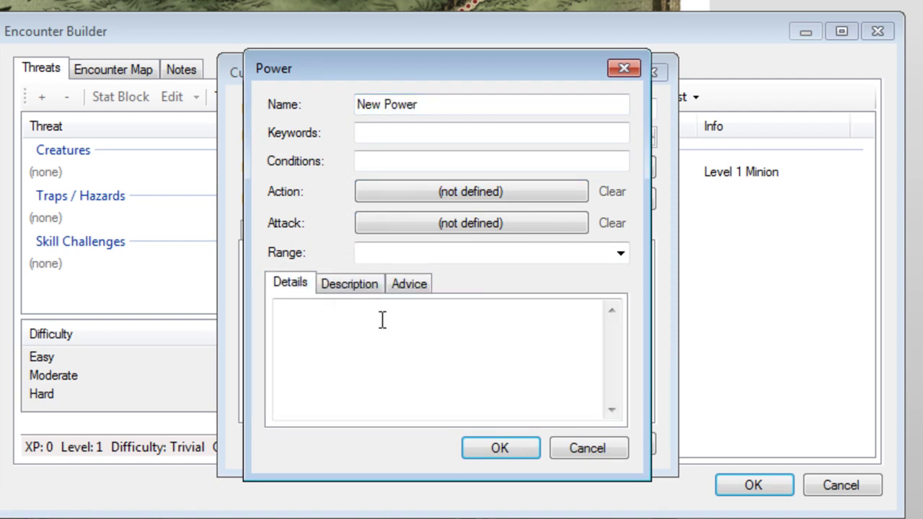
pyautogui.click(516, 445)
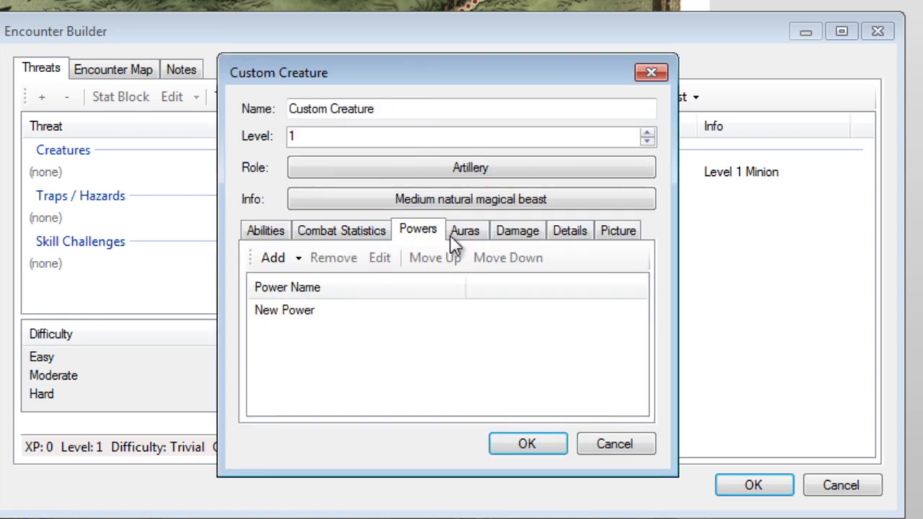
# - Look through the custom creature's auras, damage modifiers, detail fields from Senses to Tactics, and picture settings
pyautogui.click(468, 230)
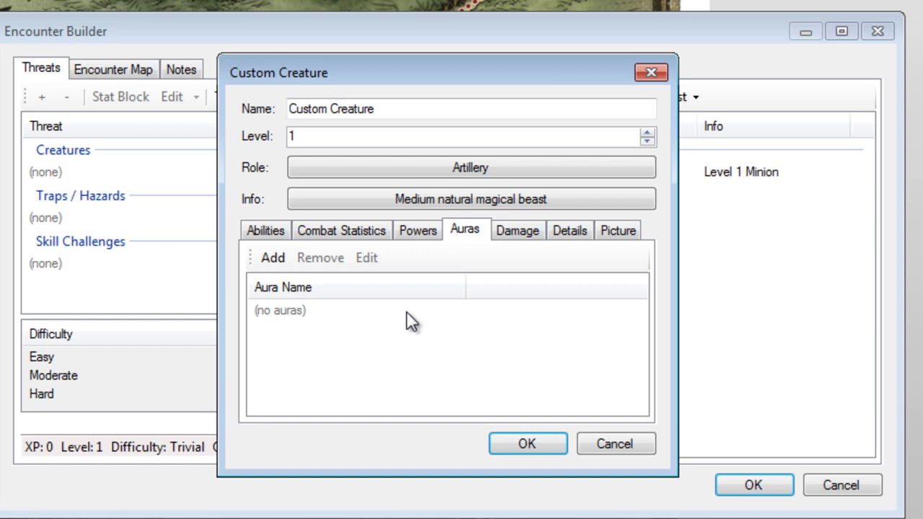
pyautogui.click(520, 236)
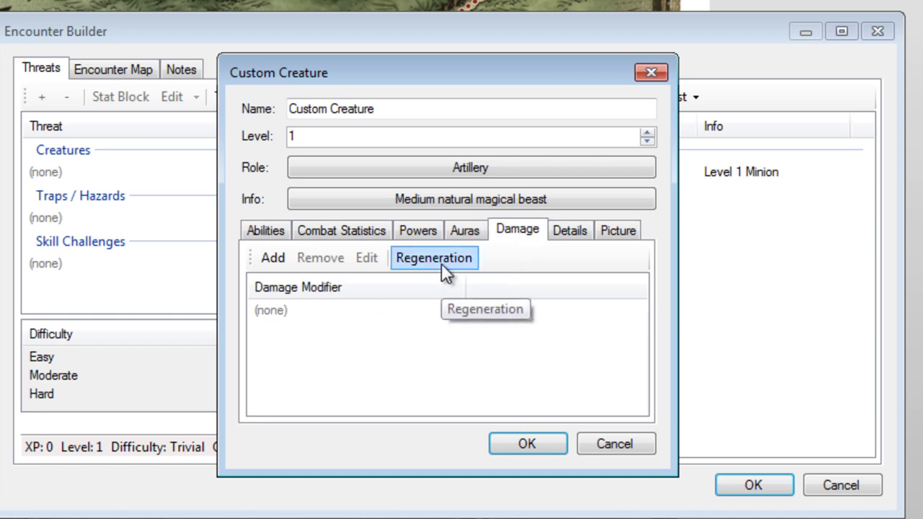
pyautogui.click(569, 242)
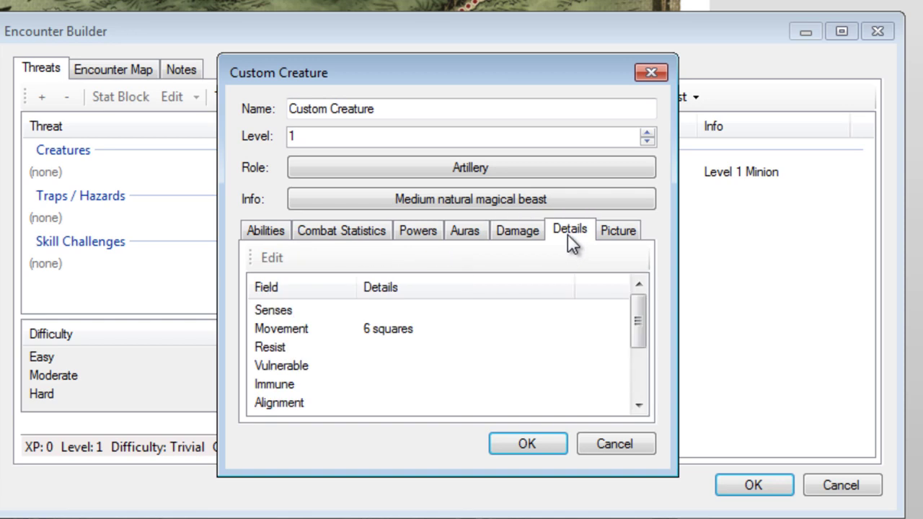
pyautogui.click(373, 315)
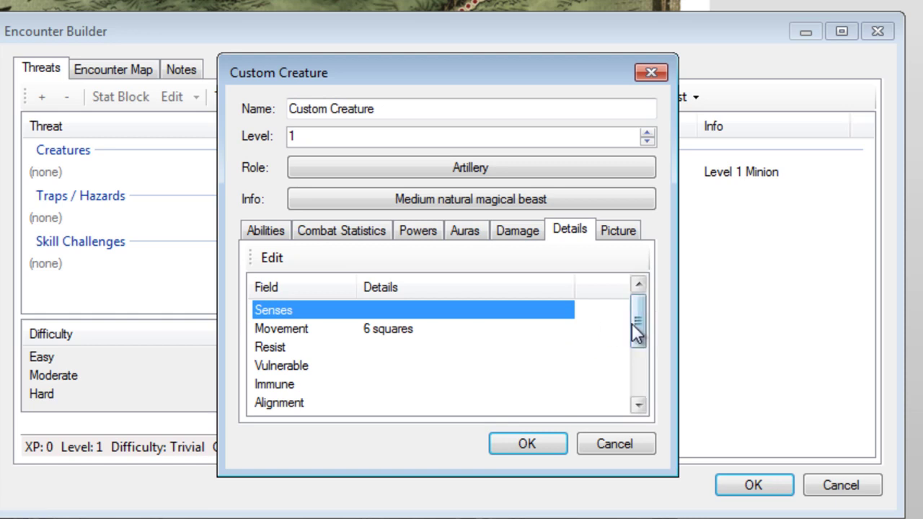
pyautogui.moveTo(632, 330); pyautogui.dragTo(640, 388)
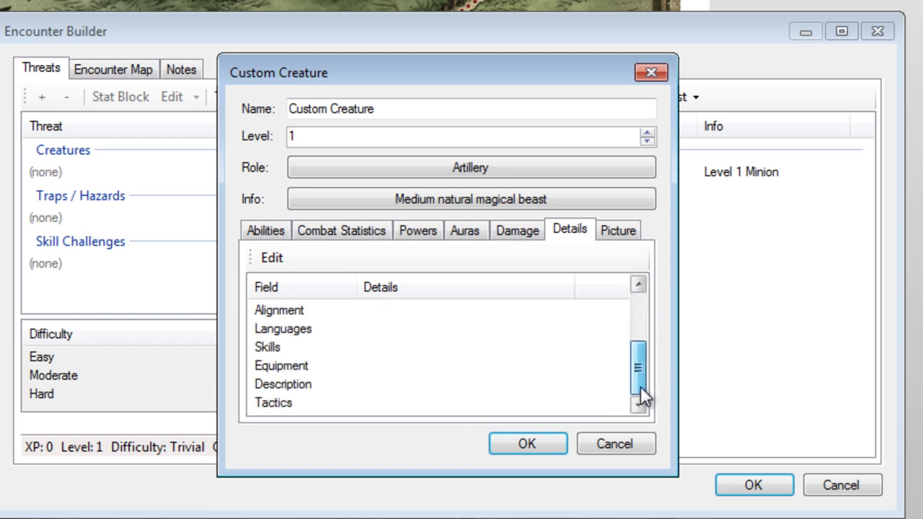
pyautogui.click(396, 406)
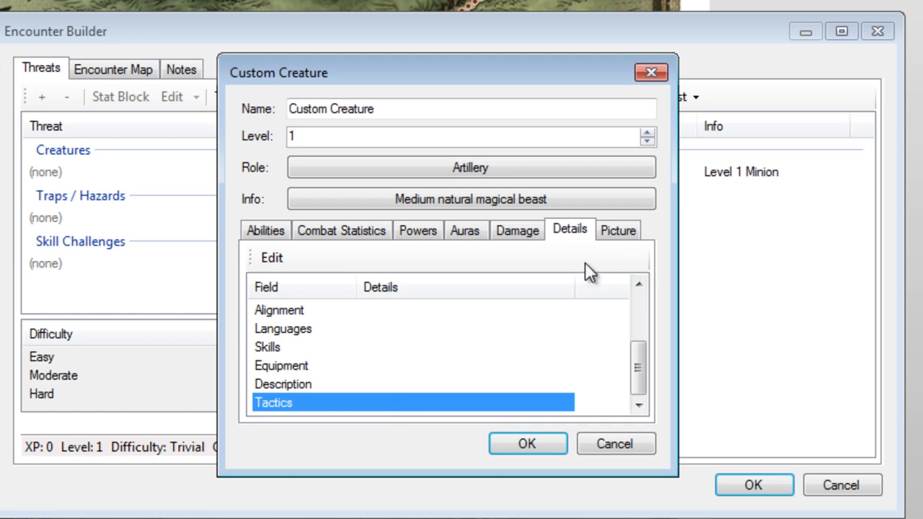
pyautogui.click(626, 235)
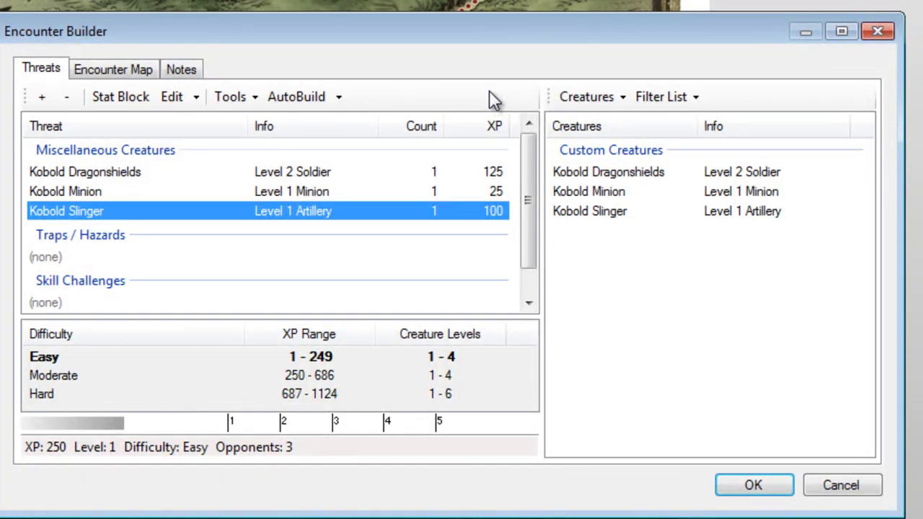
# - View the Kobold Slinger's stat block from the encounter's threat list and close it
pyautogui.doubleClick(327, 212)
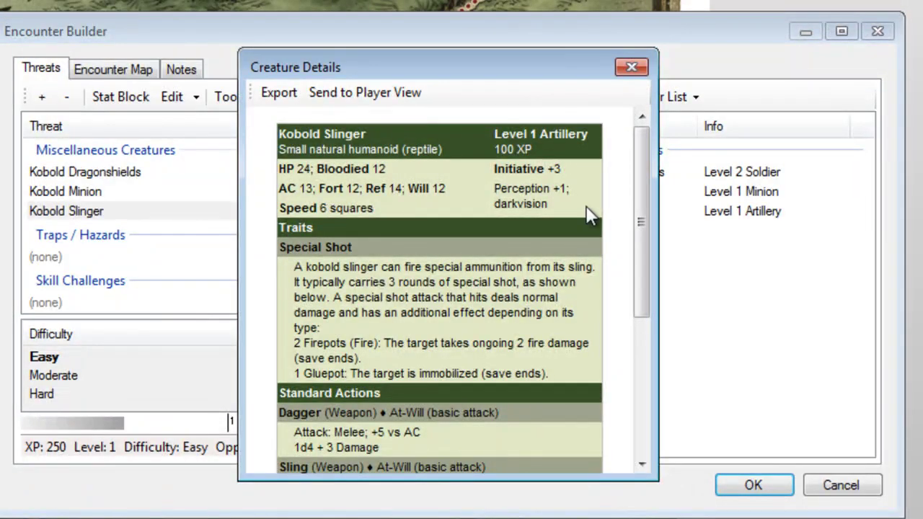
pyautogui.moveTo(640, 176)
pyautogui.mouseDown()
pyautogui.moveTo(630, 306)
pyautogui.moveTo(635, 166)
pyautogui.mouseUp()
pyautogui.click(631, 68)
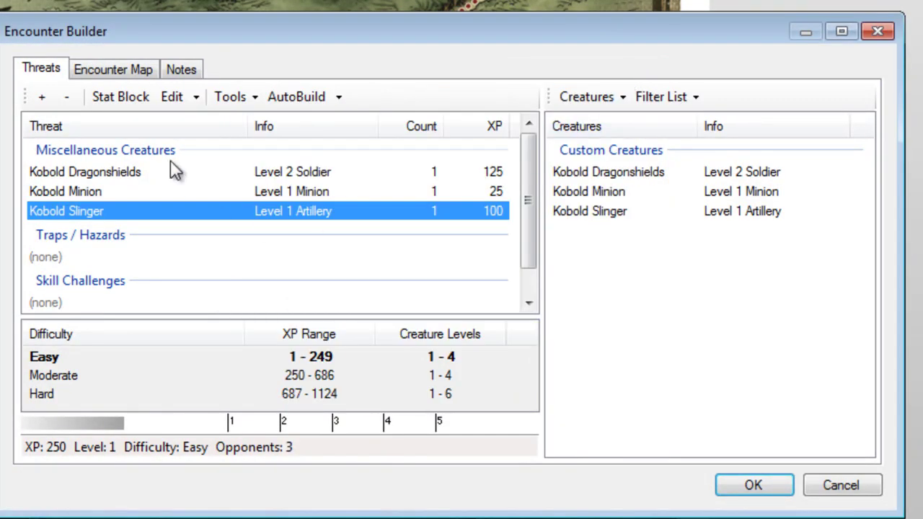
# - Open the Kobold Slinger for editing and review its abilities, combat statistics and list of powers
pyautogui.click(169, 98)
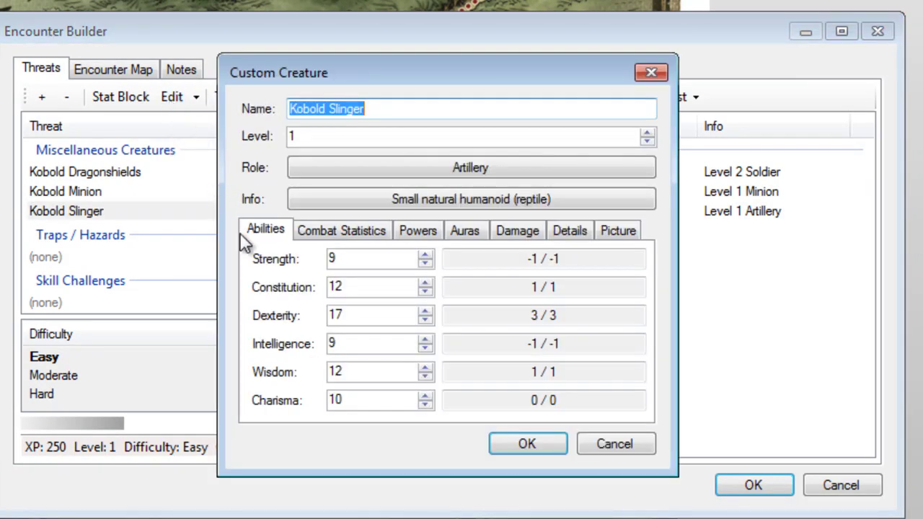
pyautogui.click(354, 243)
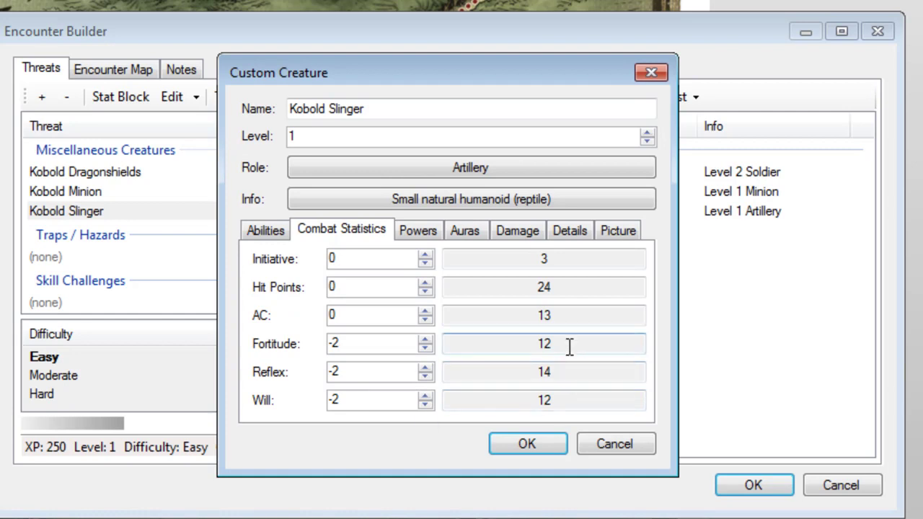
pyautogui.click(427, 235)
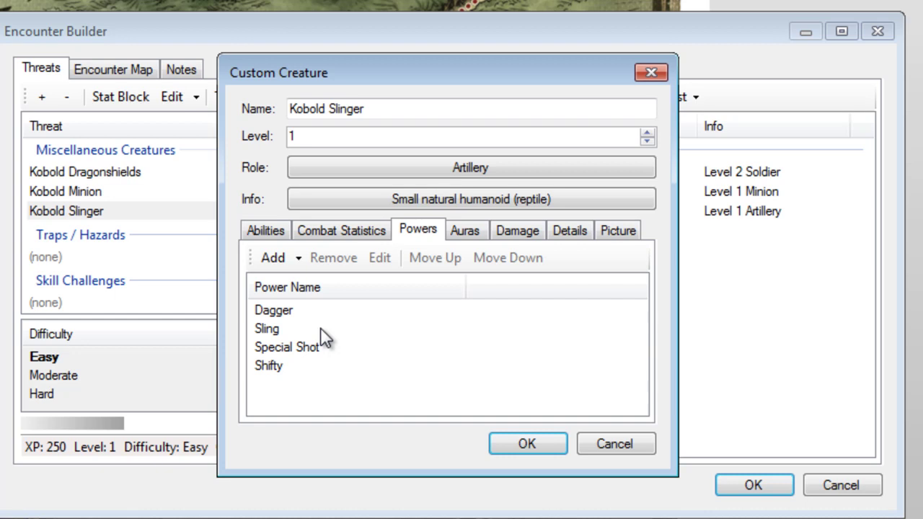
# - Examine the Sling power's action usage and range choices, keeping Basic usage and Ranged 10/20
pyautogui.doubleClick(273, 331)
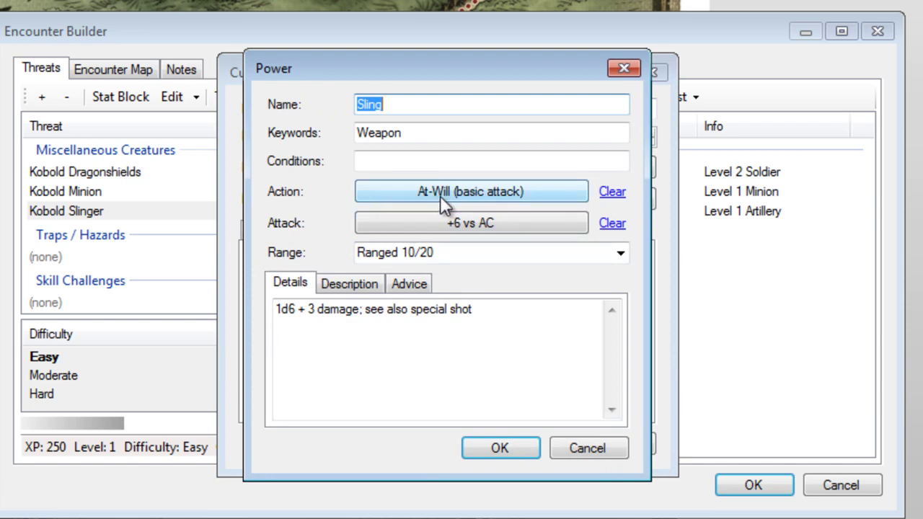
pyautogui.click(482, 193)
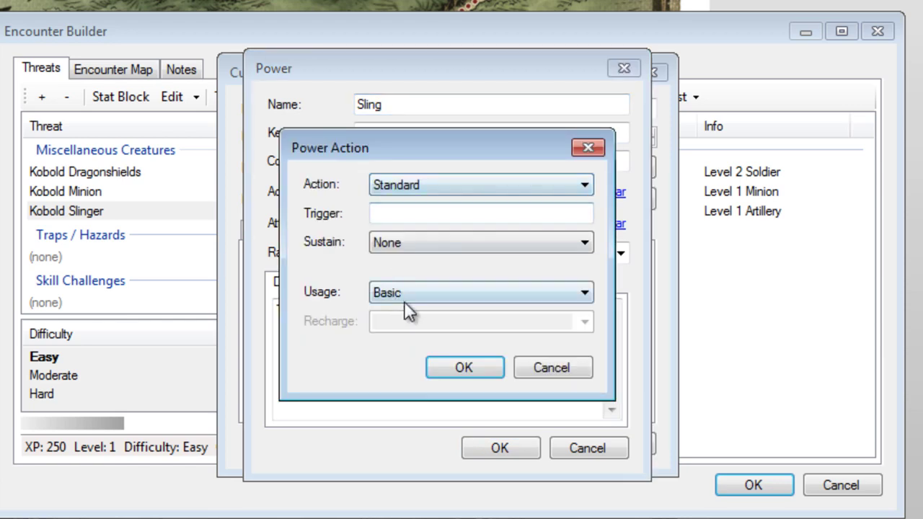
pyautogui.click(424, 293)
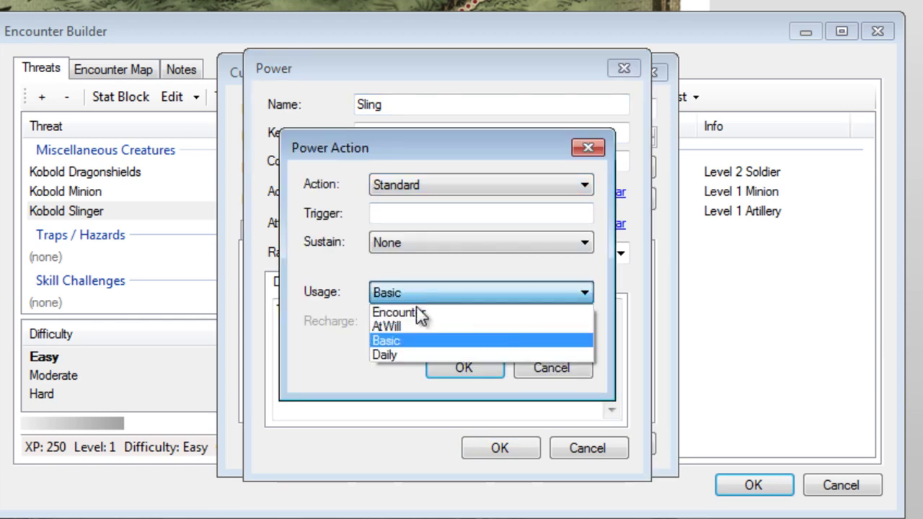
pyautogui.click(401, 340)
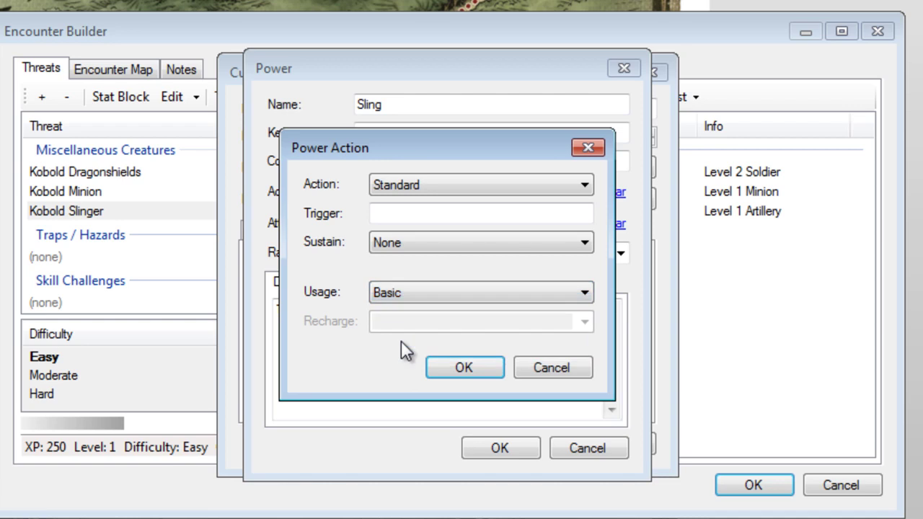
pyautogui.click(456, 365)
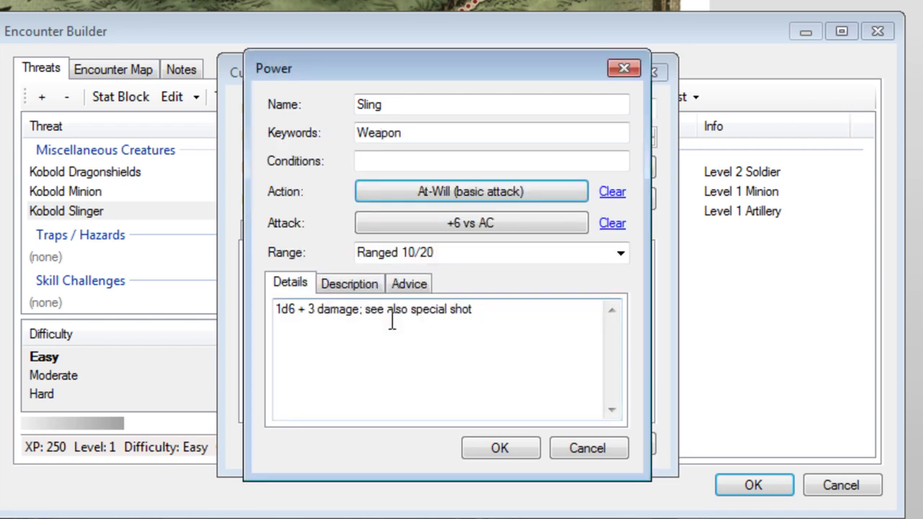
pyautogui.click(621, 254)
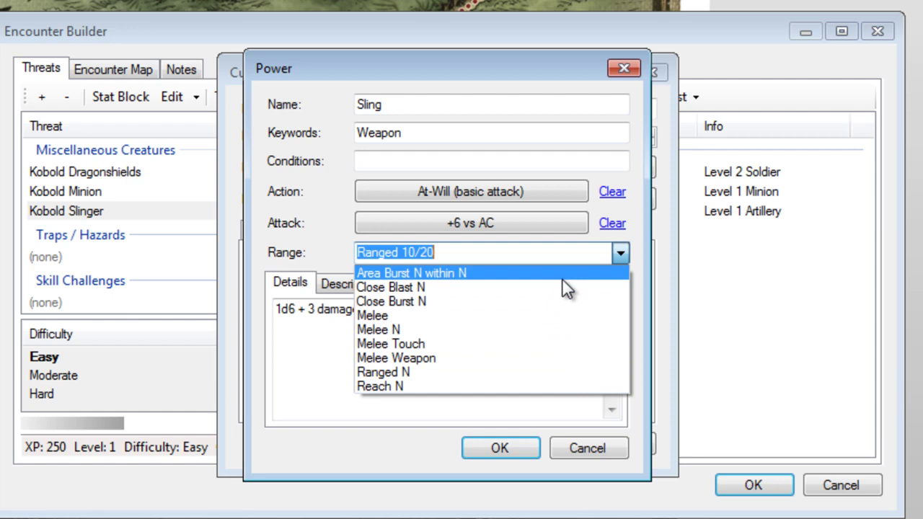
pyautogui.click(512, 251)
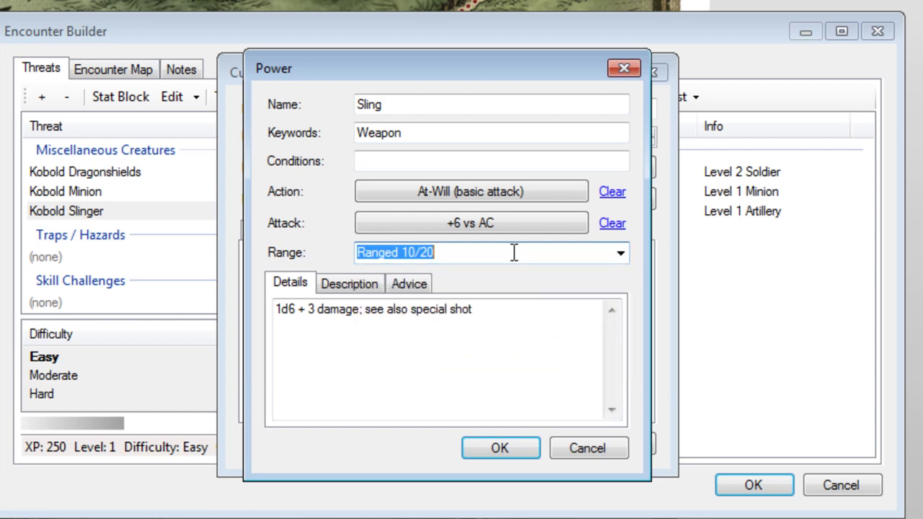
pyautogui.click(509, 448)
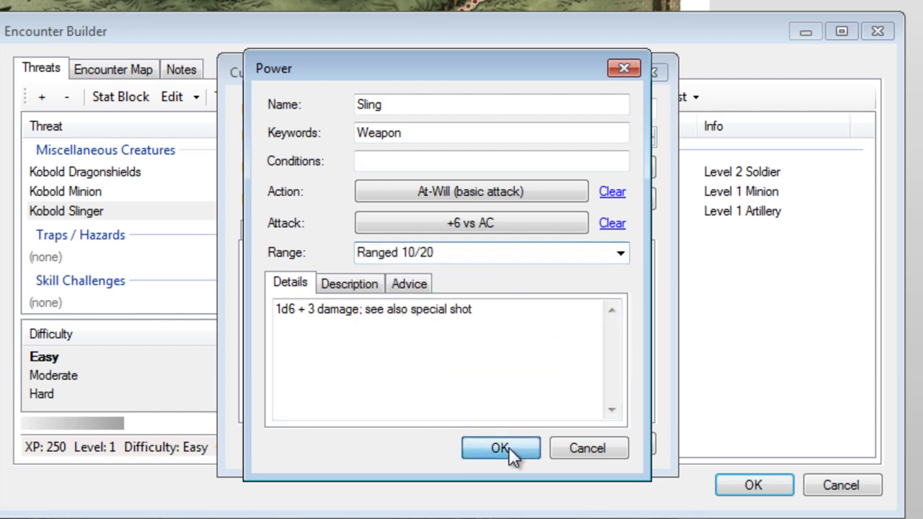
# - Examine the Kobold Slinger's Special Shot power and return to the encounter's threat list
pyautogui.click(308, 354)
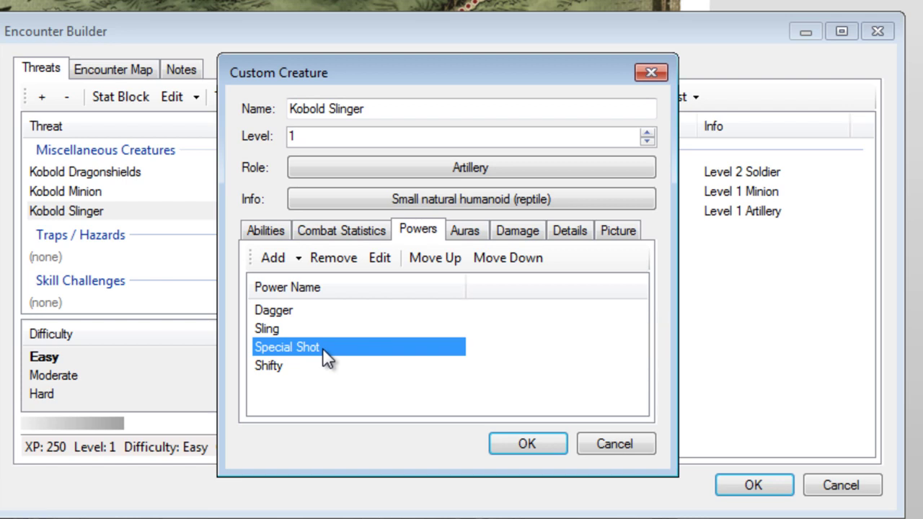
pyautogui.doubleClick(322, 348)
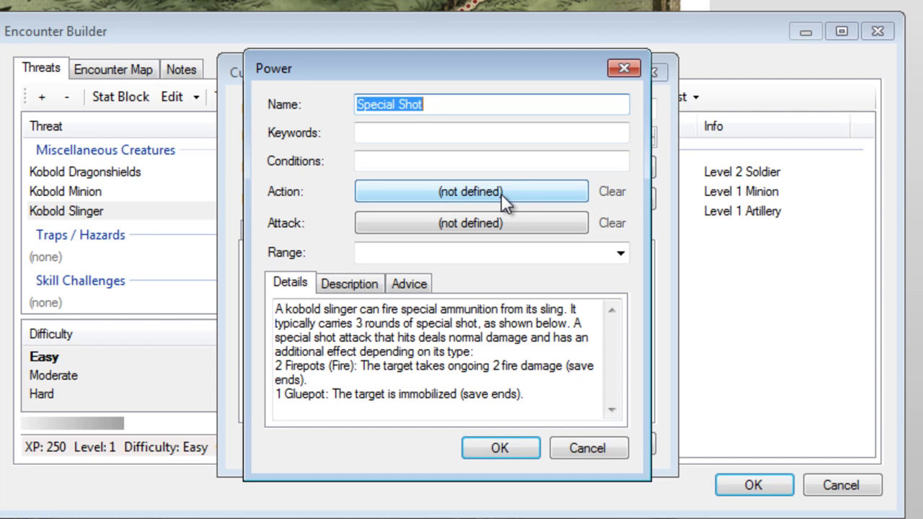
pyautogui.click(495, 450)
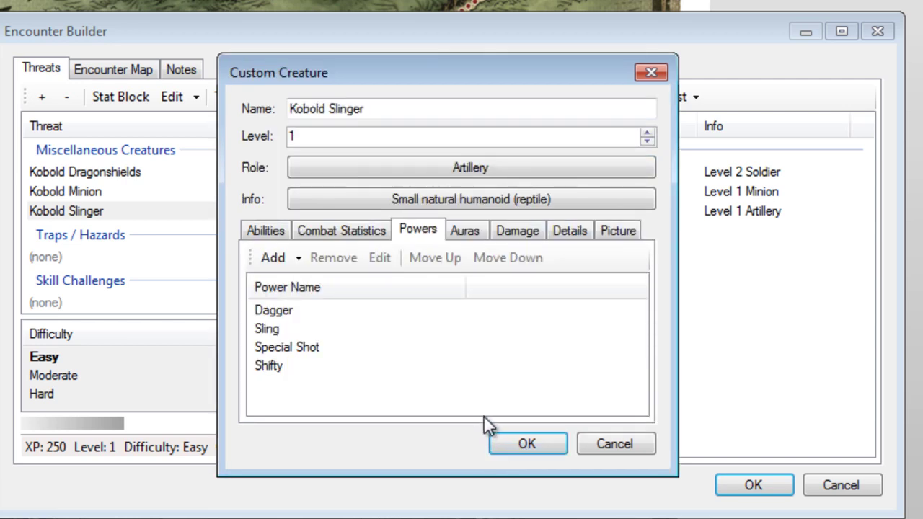
pyautogui.click(507, 443)
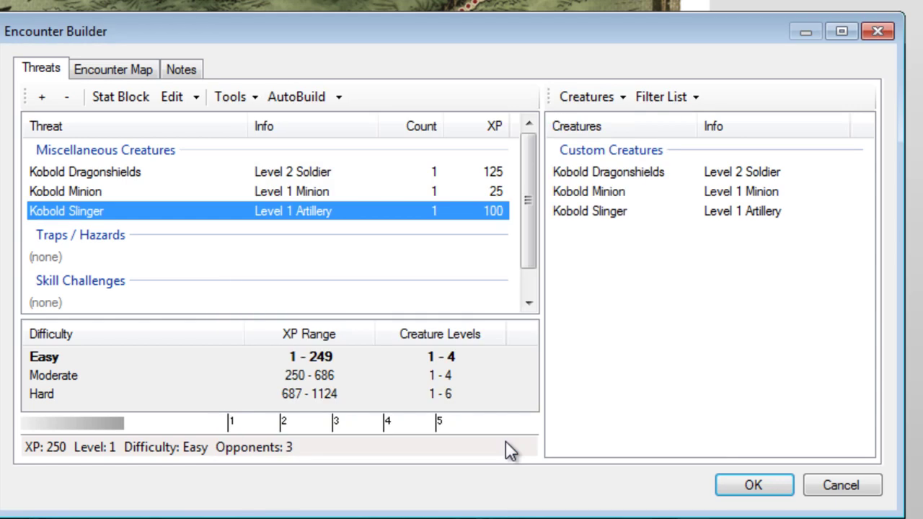
# - Add a fire resistance of 5 to the Kobold Dragonshields as a damage modifier and save the creature
pyautogui.click(268, 178)
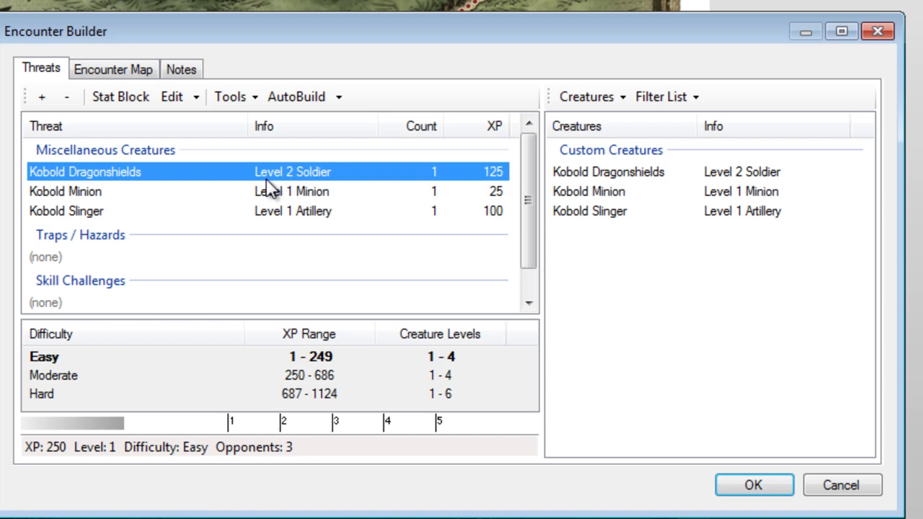
pyautogui.click(171, 98)
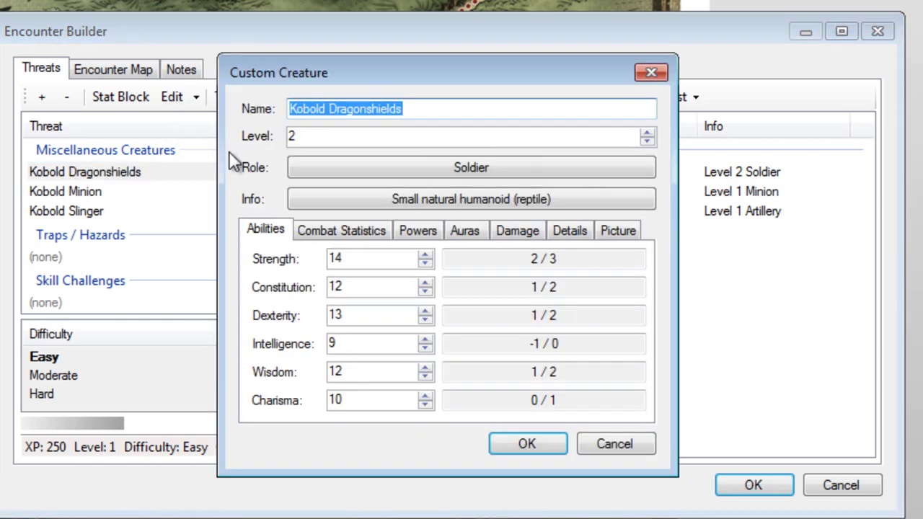
pyautogui.click(512, 232)
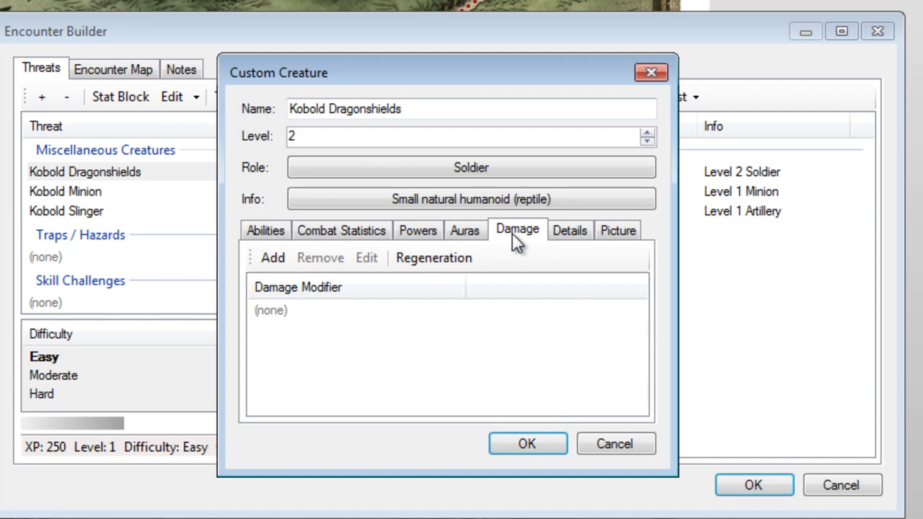
pyautogui.click(277, 263)
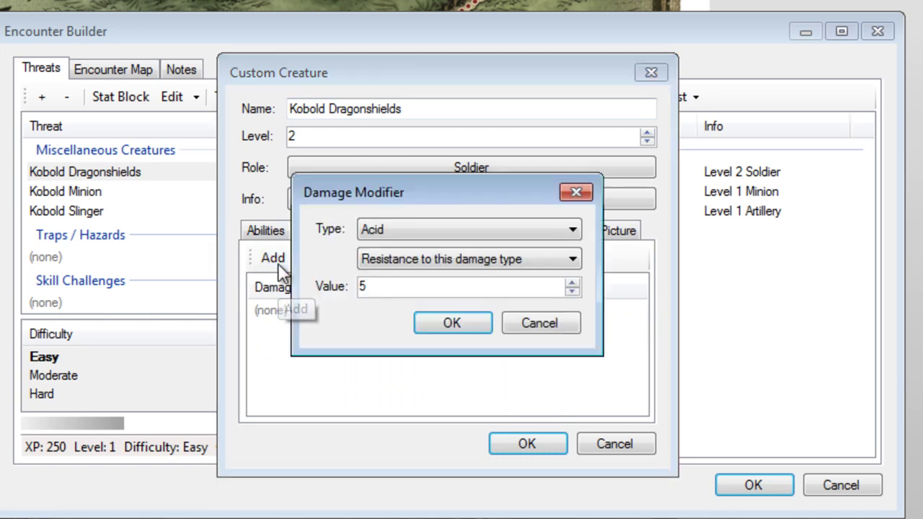
pyautogui.click(410, 235)
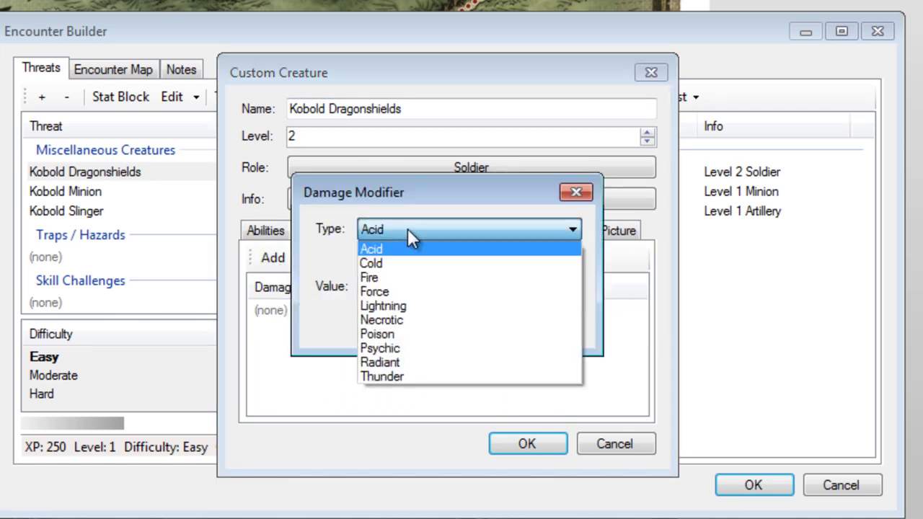
pyautogui.press('Down')
pyautogui.press('Down')
pyautogui.press('Return')
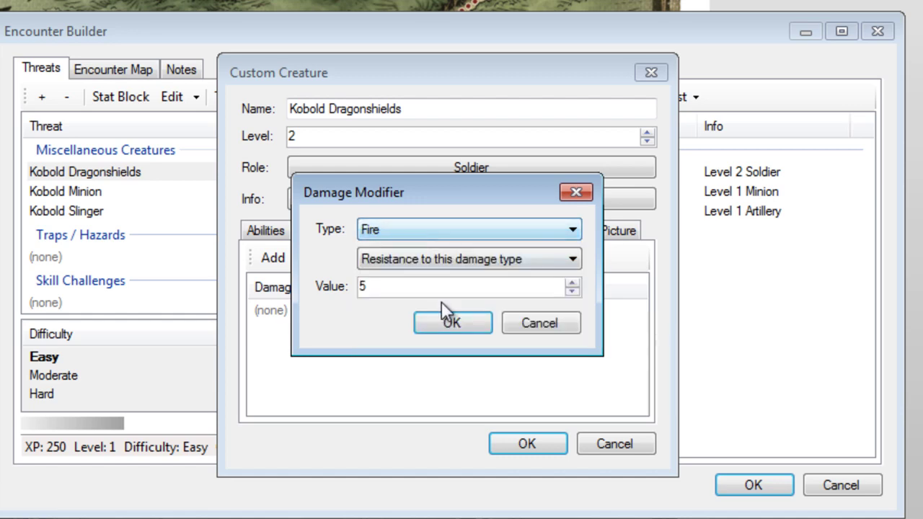
pyautogui.click(452, 324)
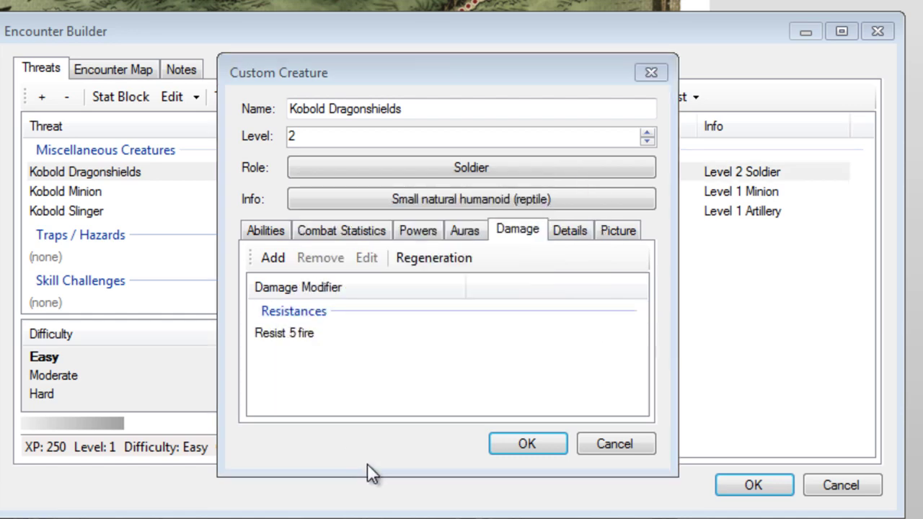
pyautogui.click(534, 445)
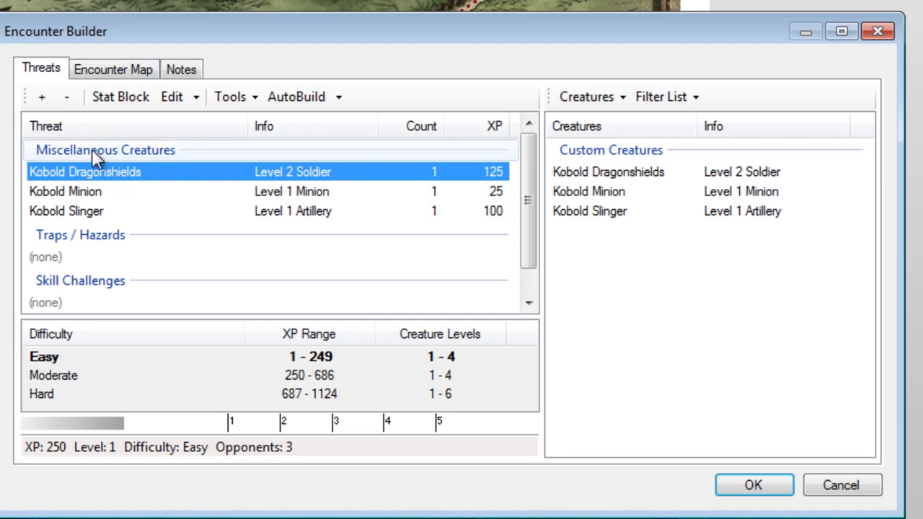
# - Increase the number of Kobold Minions in the encounter to 5
pyautogui.click(80, 192)
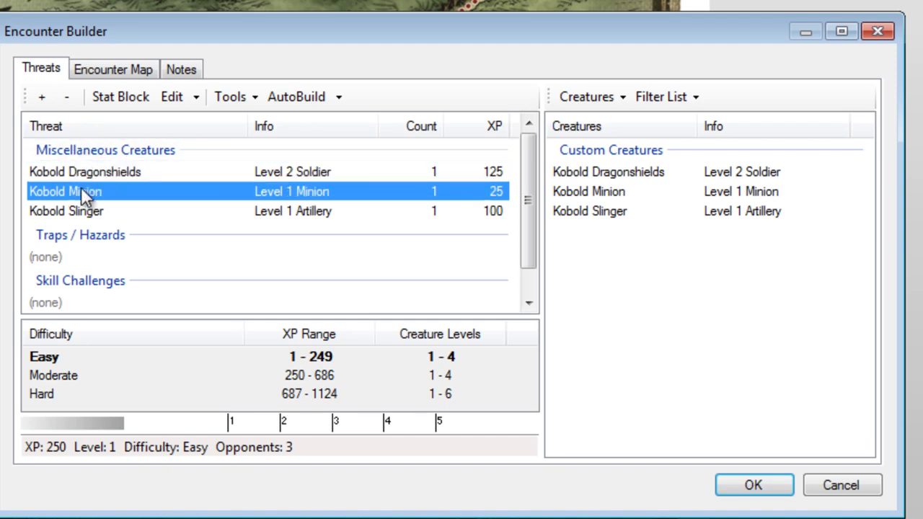
pyautogui.click(41, 99)
pyautogui.click(41, 100)
pyautogui.click(41, 99)
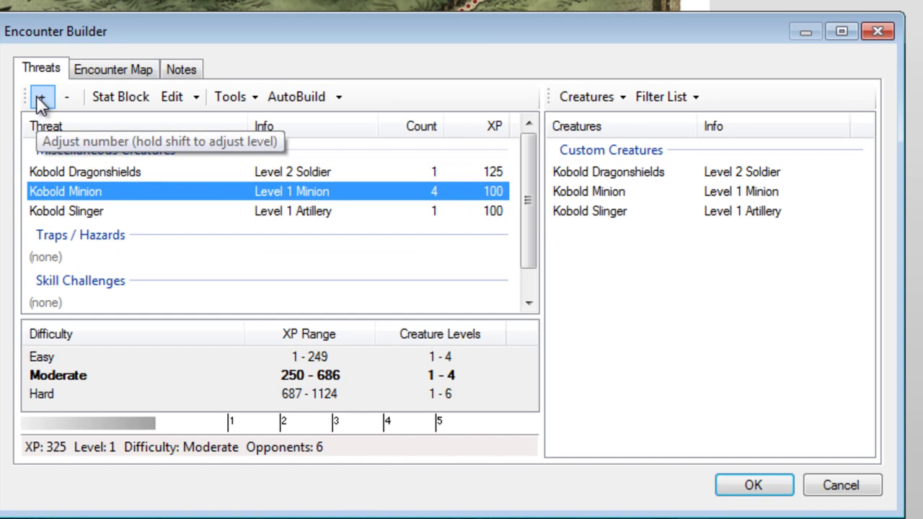
pyautogui.click(41, 100)
# - Increase the number of Kobold Dragonshields in the encounter to 2
pyautogui.click(80, 172)
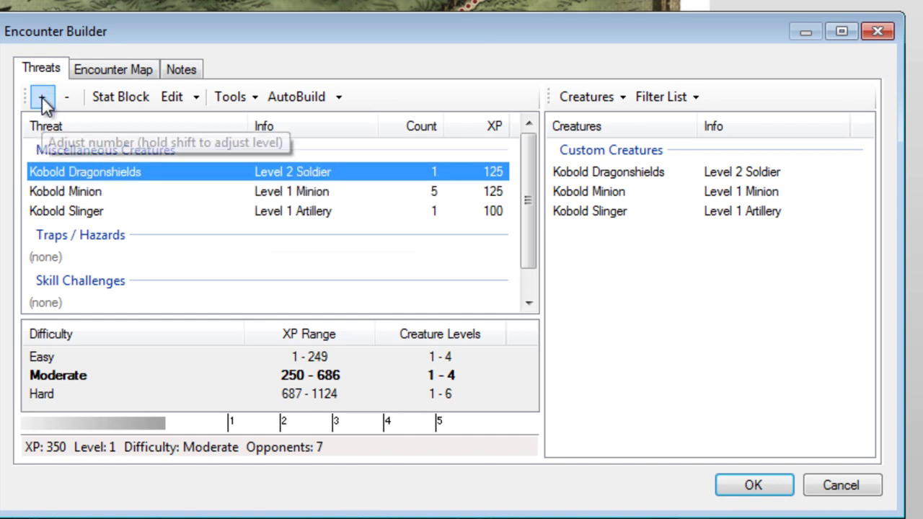
pyautogui.click(42, 99)
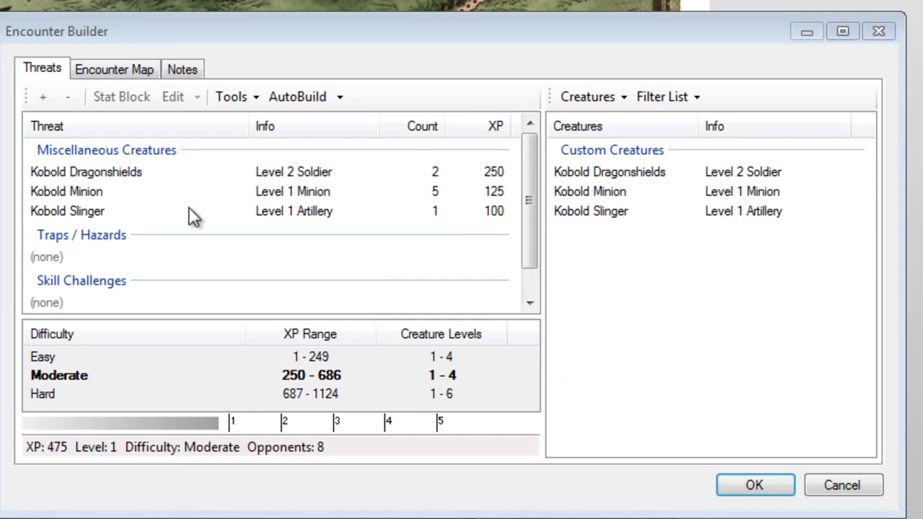
# - Import the image 113944_LR.jpg from the Keep on the Shadowfell folder as the encounter's map
pyautogui.click(137, 73)
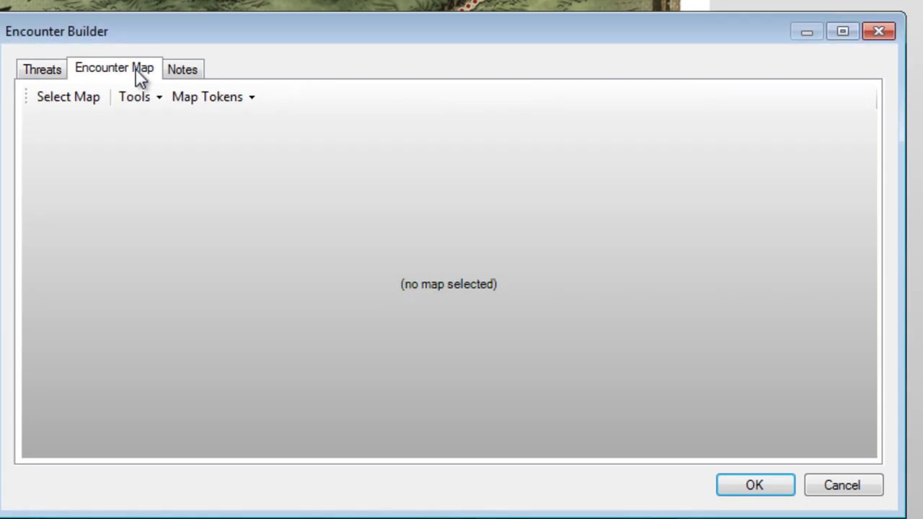
pyautogui.click(74, 95)
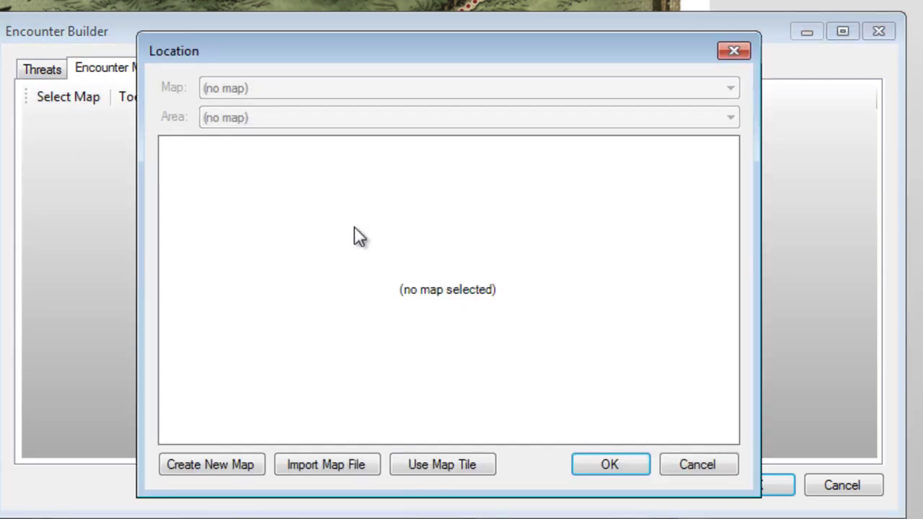
pyautogui.click(365, 465)
pyautogui.scroll(-1, 447, 433)
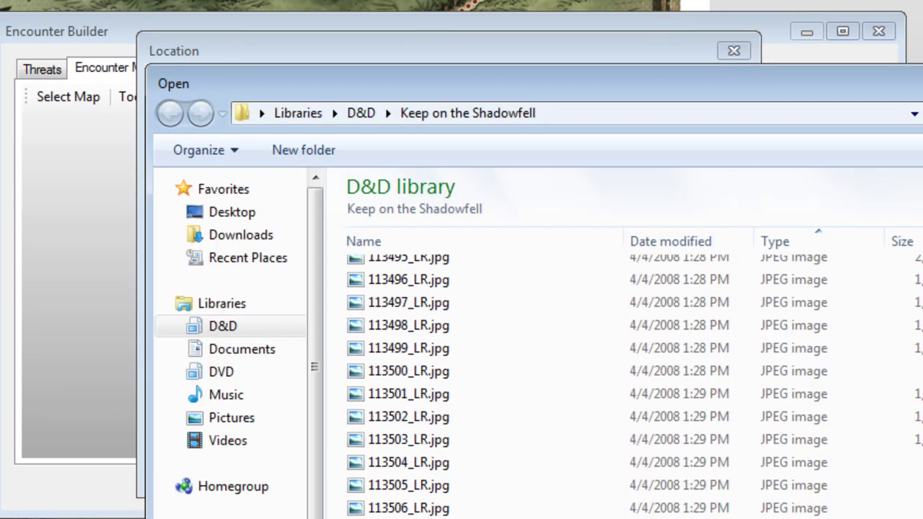
pyautogui.scroll(-4, 498, 484)
pyautogui.doubleClick(425, 431)
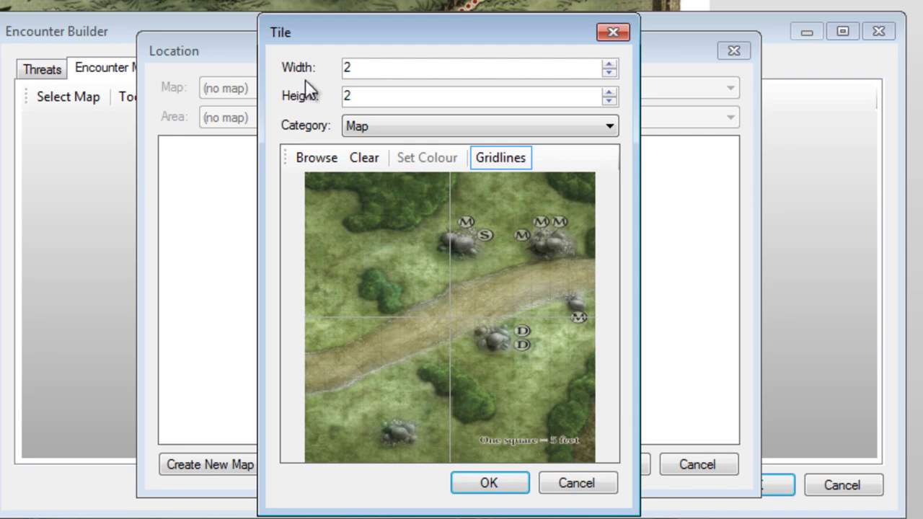
# - Set the map tile's width to 15 and its height to 21 squares
pyautogui.moveTo(362, 71); pyautogui.dragTo(325, 75)
pyautogui.write('15')
pyautogui.press('Tab')
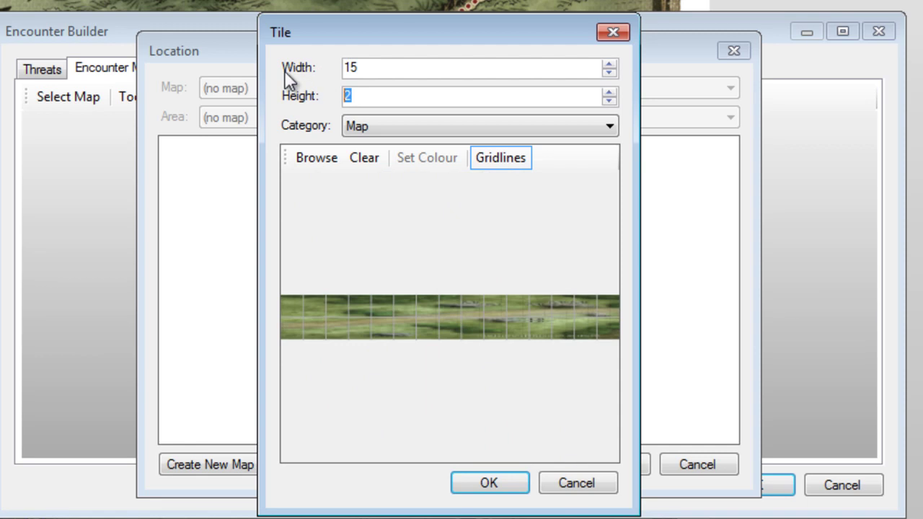
pyautogui.write('21')
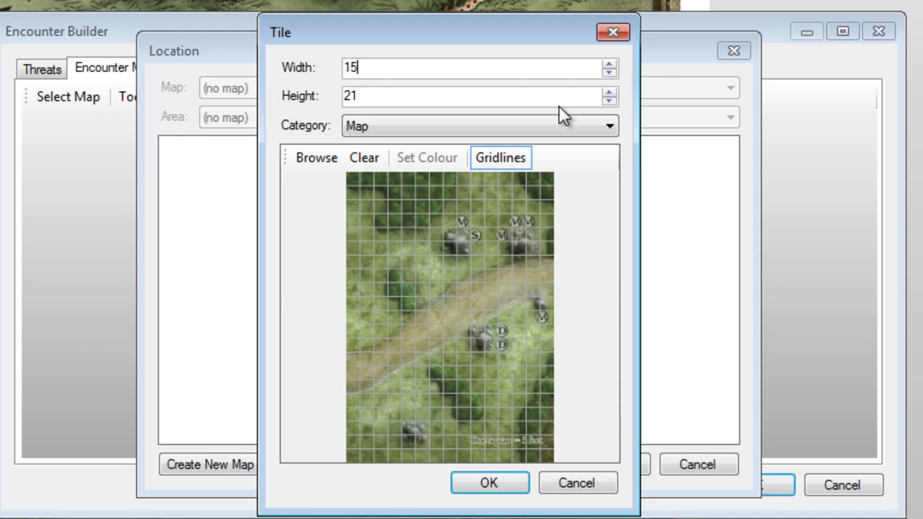
# - Try one-square adjustments of the tile's width and height, returning them to 15 and 21
pyautogui.click(610, 64)
pyautogui.click(610, 73)
pyautogui.click(613, 92)
pyautogui.click(615, 100)
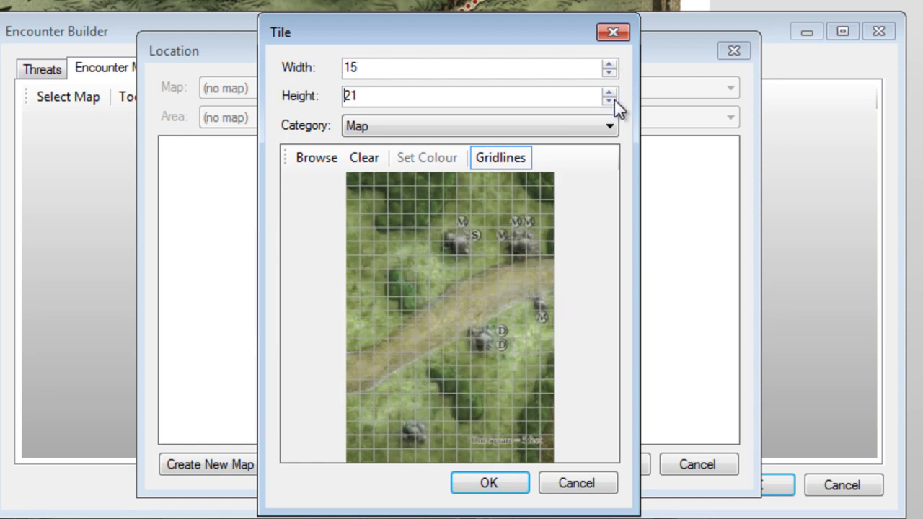
# - Replace the tile's image with 113944_LRCropped.jpg and accept it as the encounter's map location
pyautogui.click(320, 158)
pyautogui.scroll(-1, 649, 375)
pyautogui.scroll(-4, 652, 432)
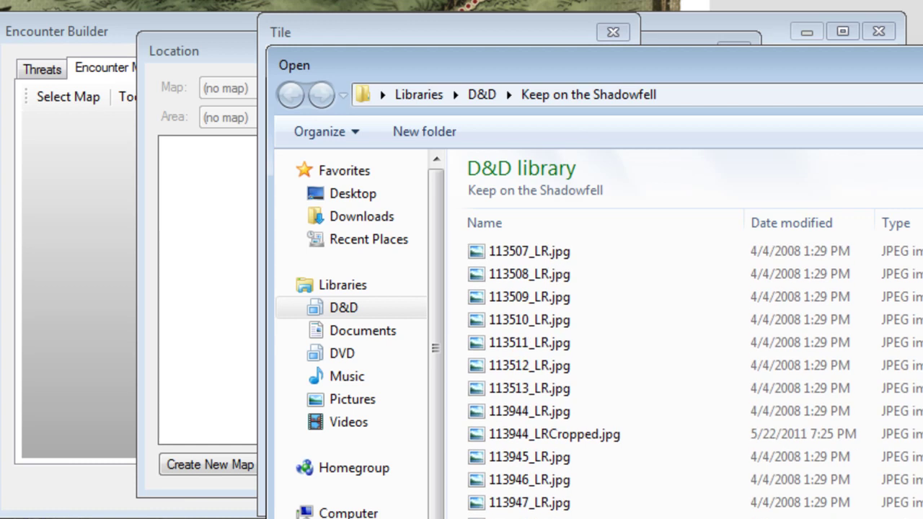
pyautogui.doubleClick(652, 435)
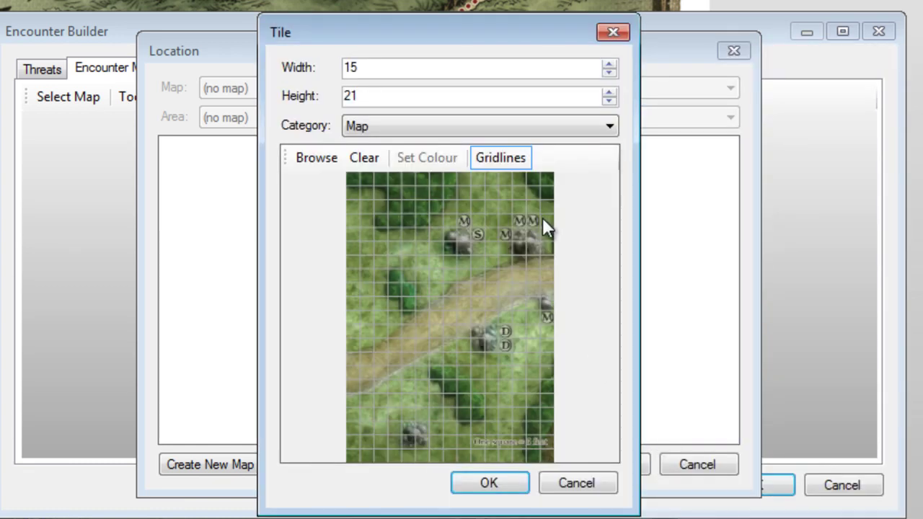
pyautogui.click(510, 473)
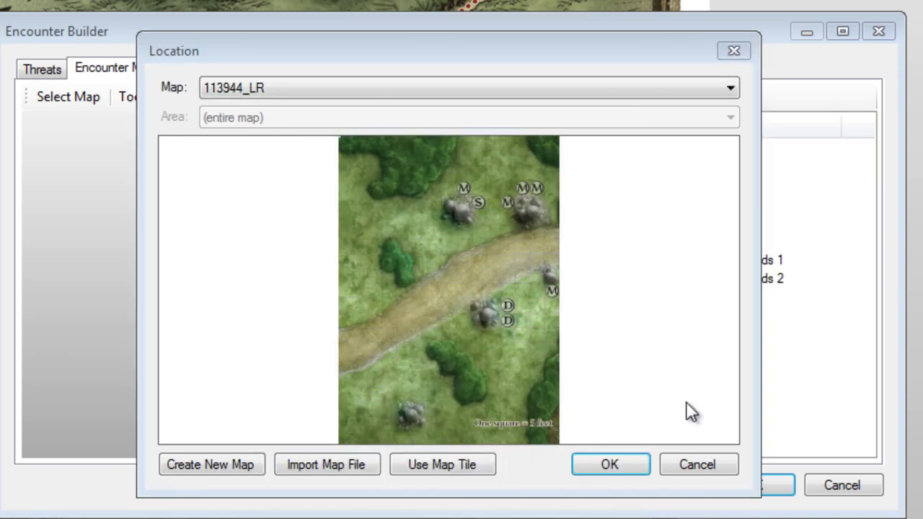
pyautogui.click(627, 462)
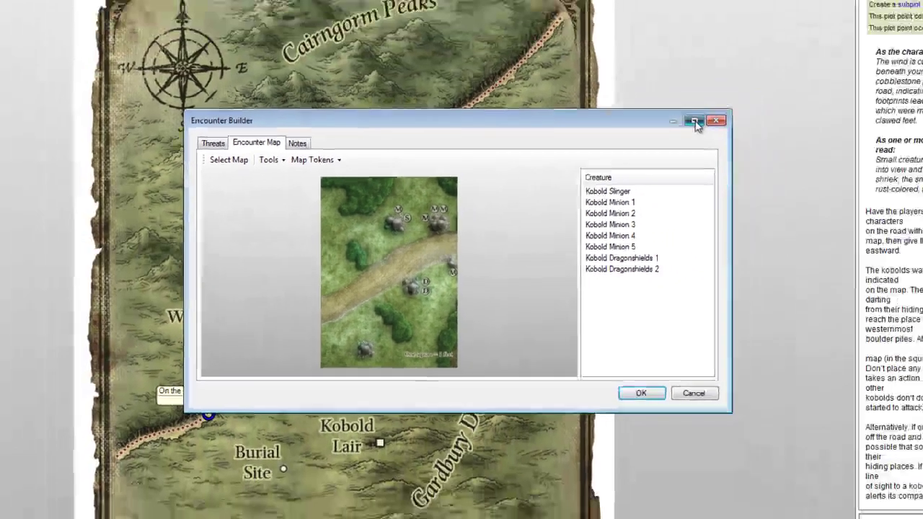
# - Enlarge the Encounter Builder and place the Kobold Slinger on the S marker, five Minions on the M markers and two Dragonshields on the D markers
pyautogui.click(760, 80)
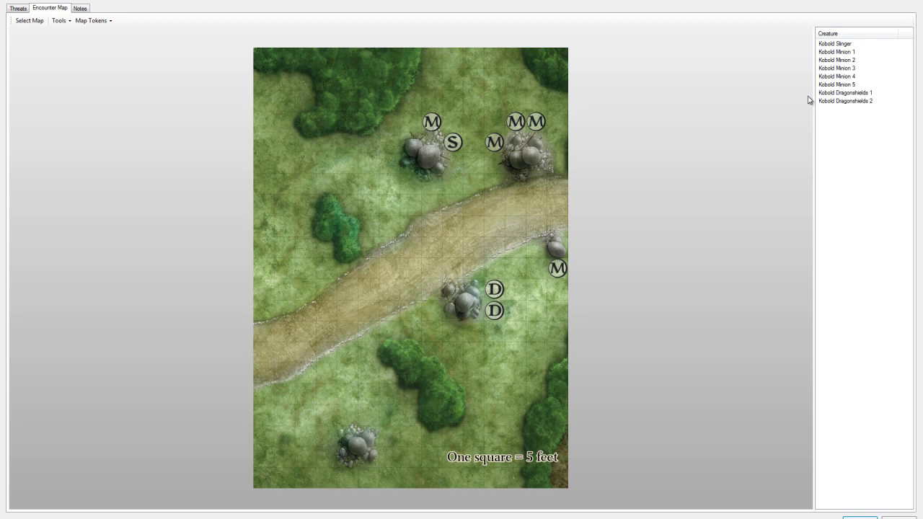
pyautogui.moveTo(841, 43); pyautogui.dragTo(453, 142)
pyautogui.moveTo(848, 45); pyautogui.dragTo(536, 122)
pyautogui.click(514, 121)
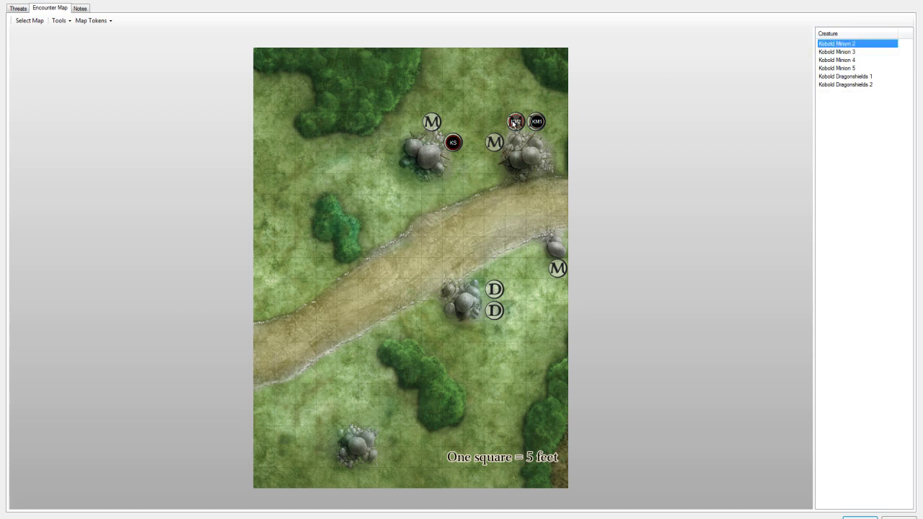
pyautogui.moveTo(840, 44); pyautogui.dragTo(494, 142)
pyautogui.moveTo(839, 48); pyautogui.dragTo(431, 122)
pyautogui.moveTo(839, 45); pyautogui.dragTo(557, 268)
pyautogui.moveTo(845, 45); pyautogui.dragTo(495, 289)
pyautogui.moveTo(850, 42); pyautogui.dragTo(494, 317)
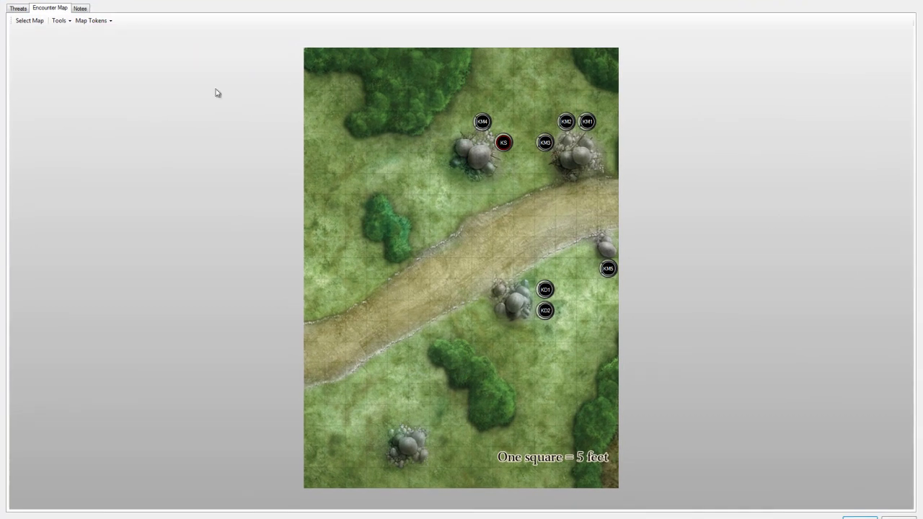
# - Look through the encounter's Features of the Area, Setup, Tactics and Victory Conditions notes
pyautogui.click(81, 8)
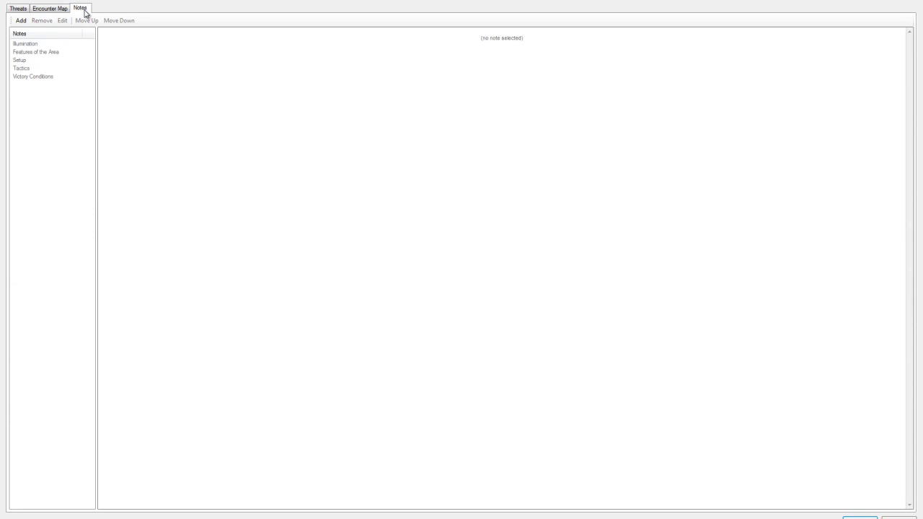
pyautogui.click(52, 53)
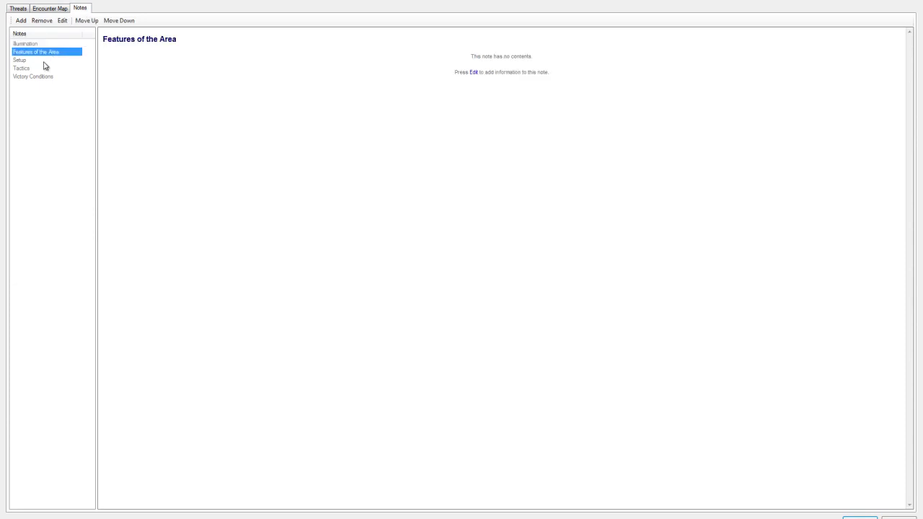
pyautogui.click(44, 61)
pyautogui.click(43, 68)
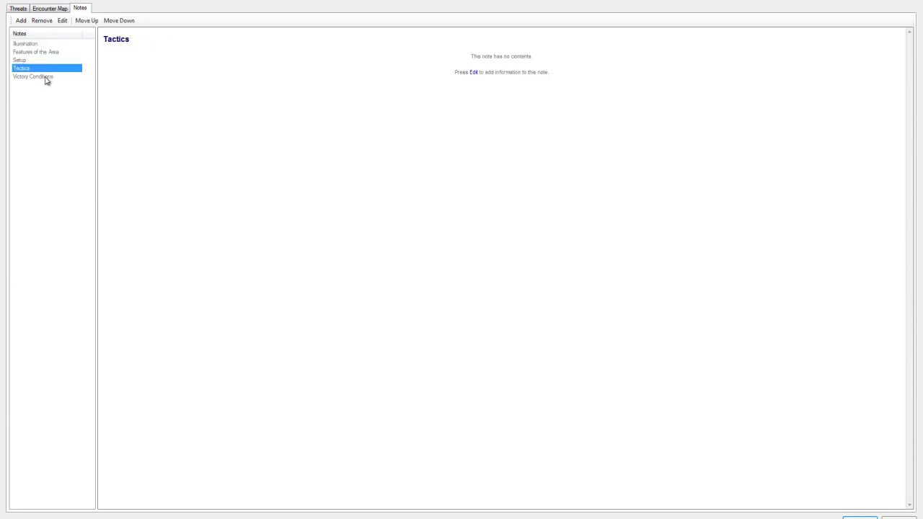
pyautogui.click(45, 78)
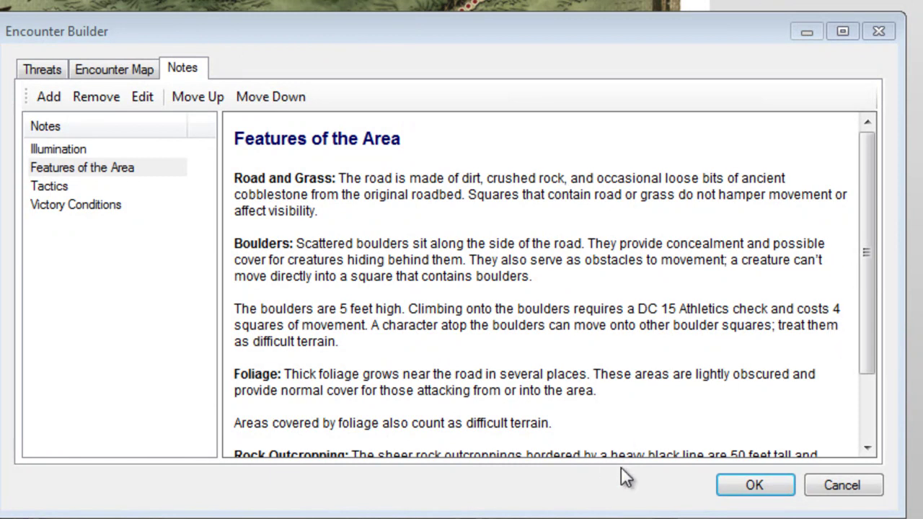
# - Save the encounter and review its notes and kobold stat blocks in the On the Road: Kobold Brigands plot point
pyautogui.click(755, 485)
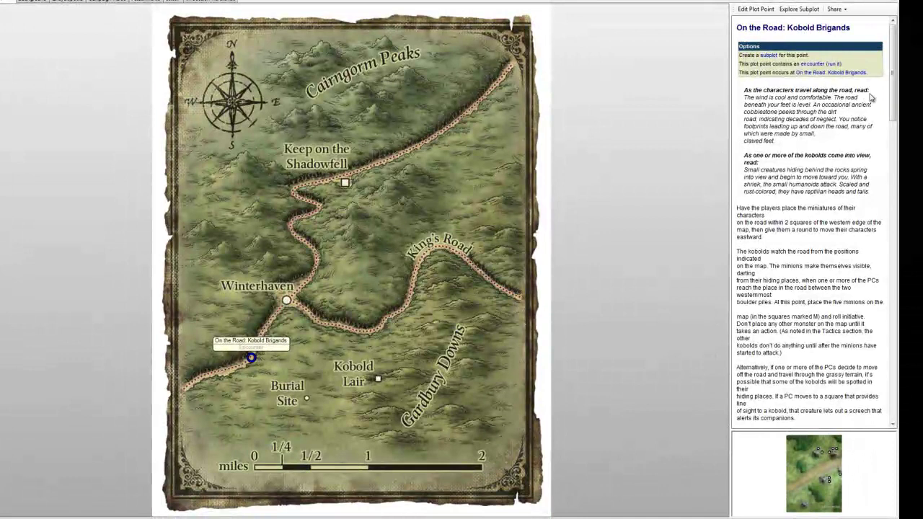
pyautogui.moveTo(895, 119); pyautogui.dragTo(898, 173)
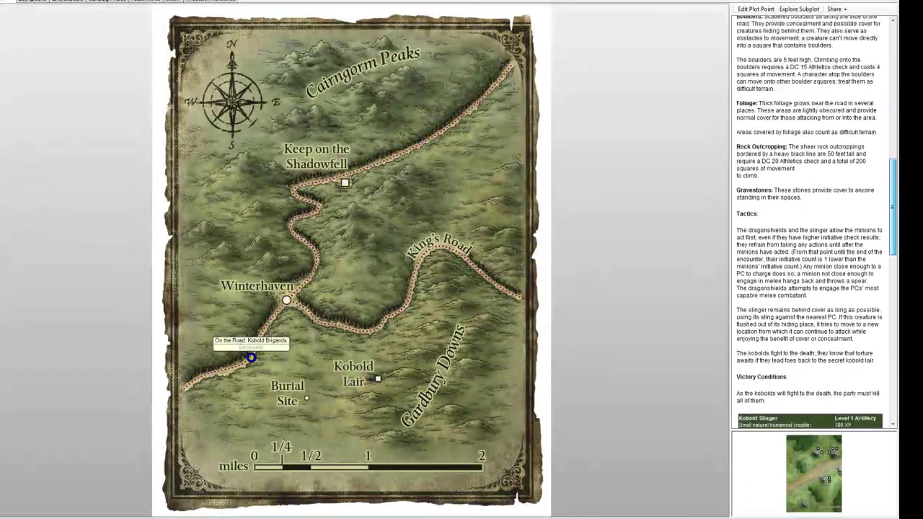
pyautogui.scroll(-5, 808, 216)
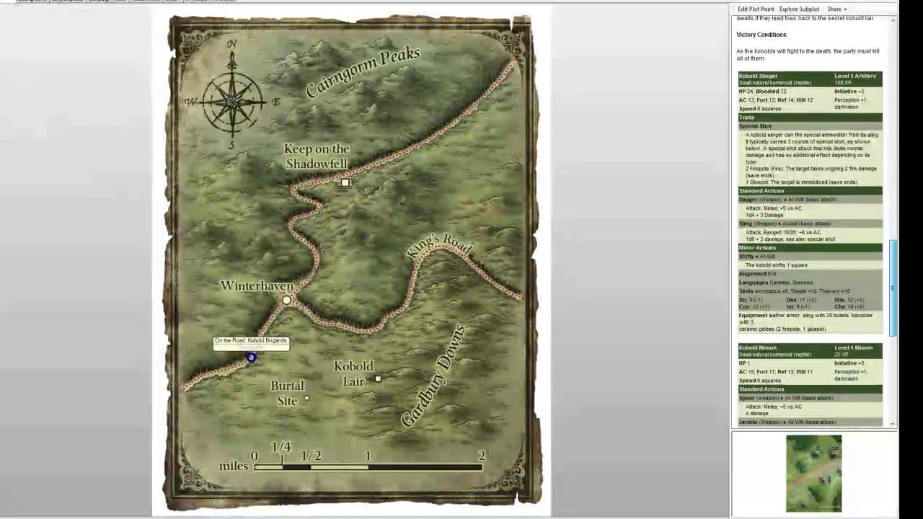